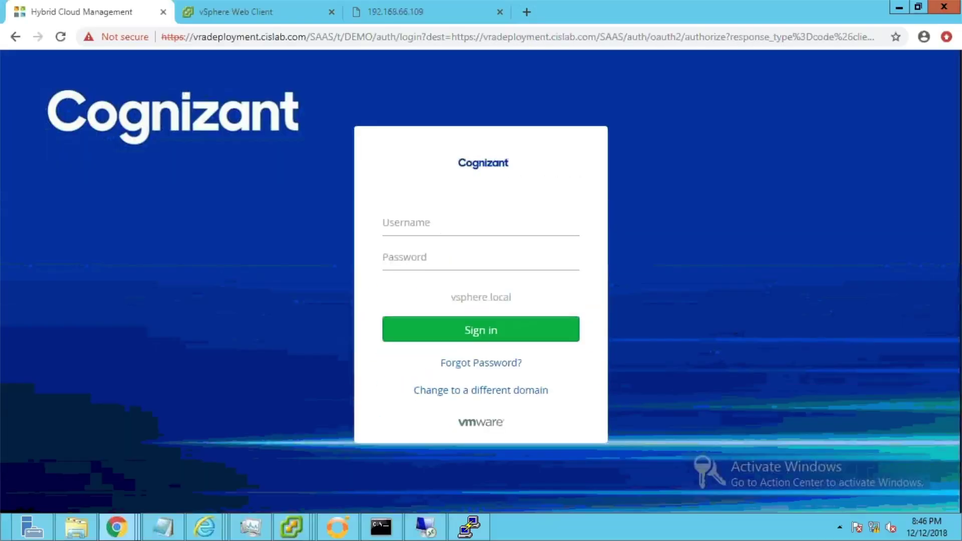
Sign in to the Hybrid Cloud Management portal with the account credentials.
left_click(442, 228)
type("demoVM")
left_click(448, 331)
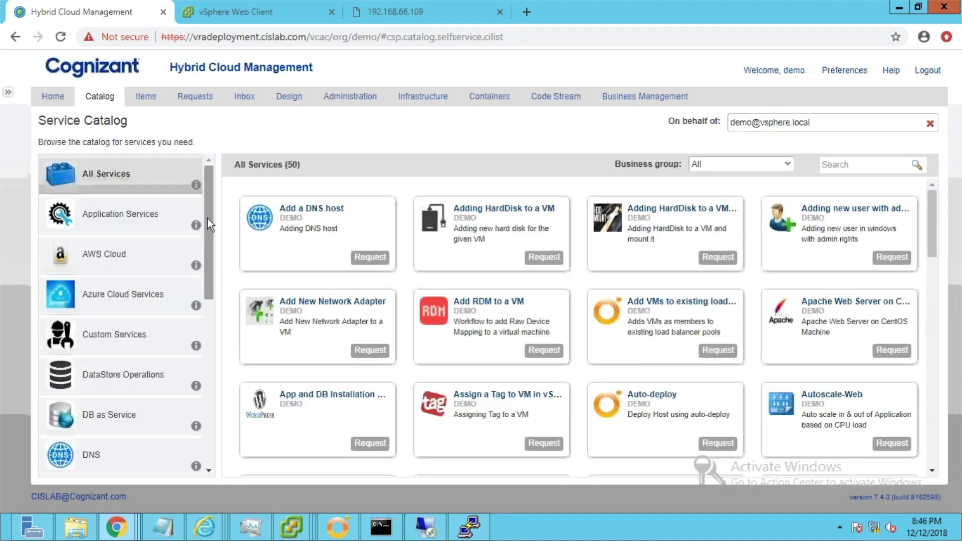
Request the Load Balanced Three Tier Application from the Multi Tier VM's catalog category.
scroll(204, 247, "down", 3)
left_click(135, 383)
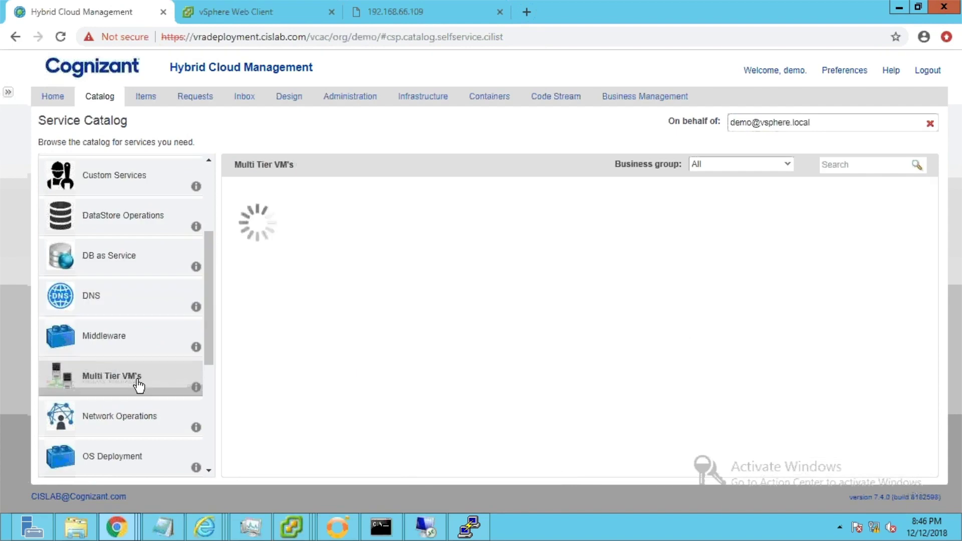
left_click(548, 260)
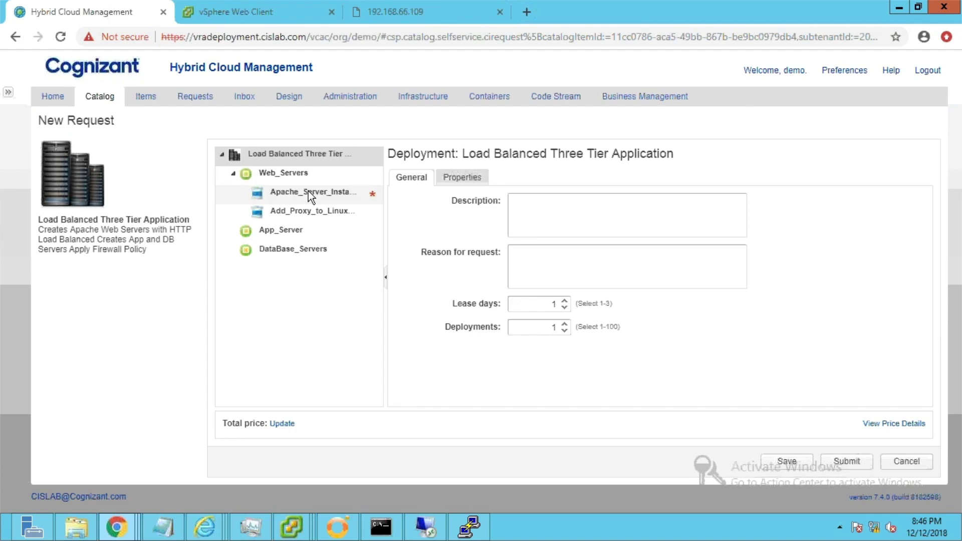
Set Apache_Server_Install content to 'welcome to the page', review App_Server and DataBase_Servers, and submit.
left_click(298, 192)
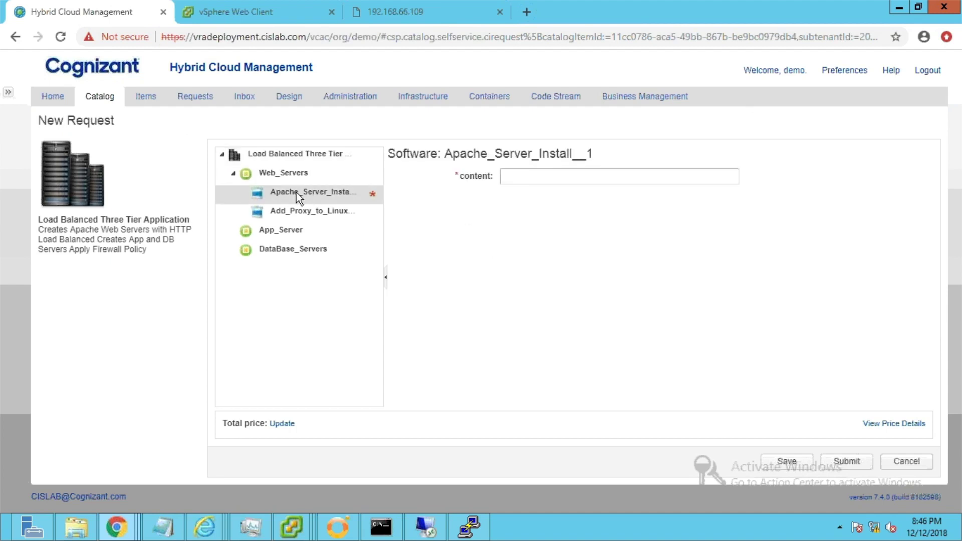
left_click(513, 176)
type("welcome to")
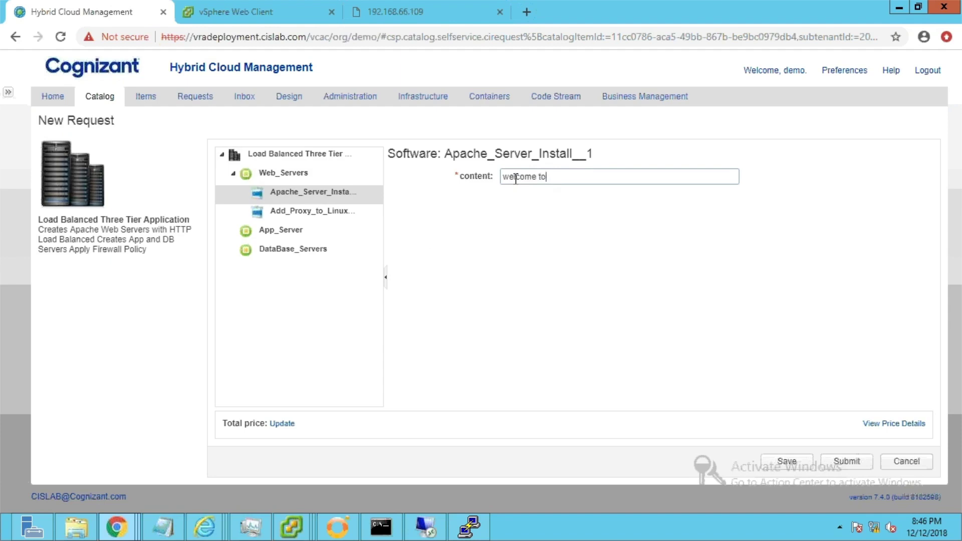
type(" the page")
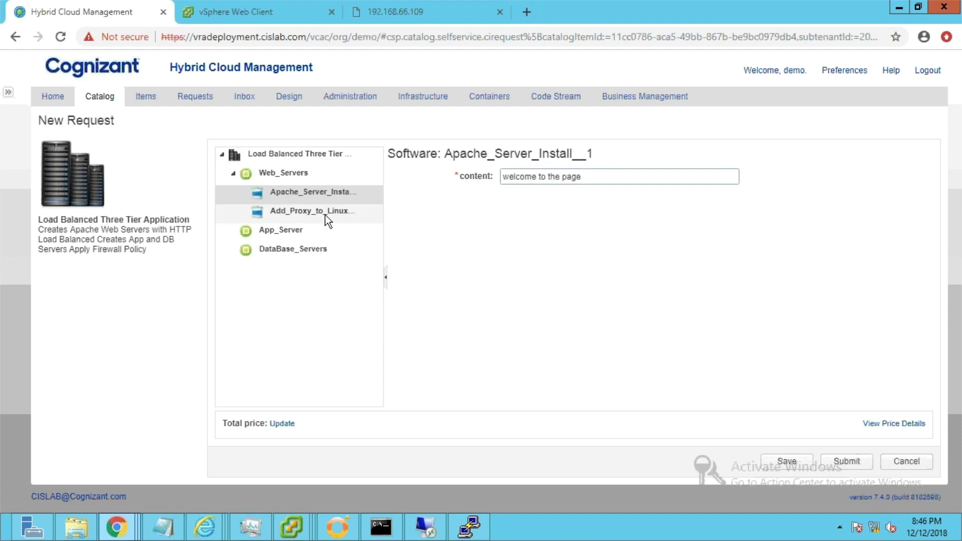
left_click(289, 231)
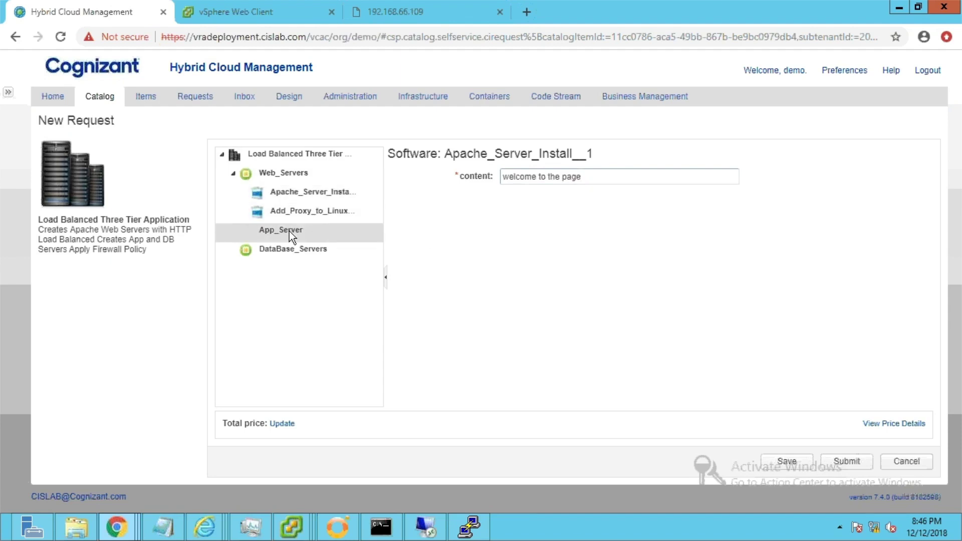
left_click(308, 249)
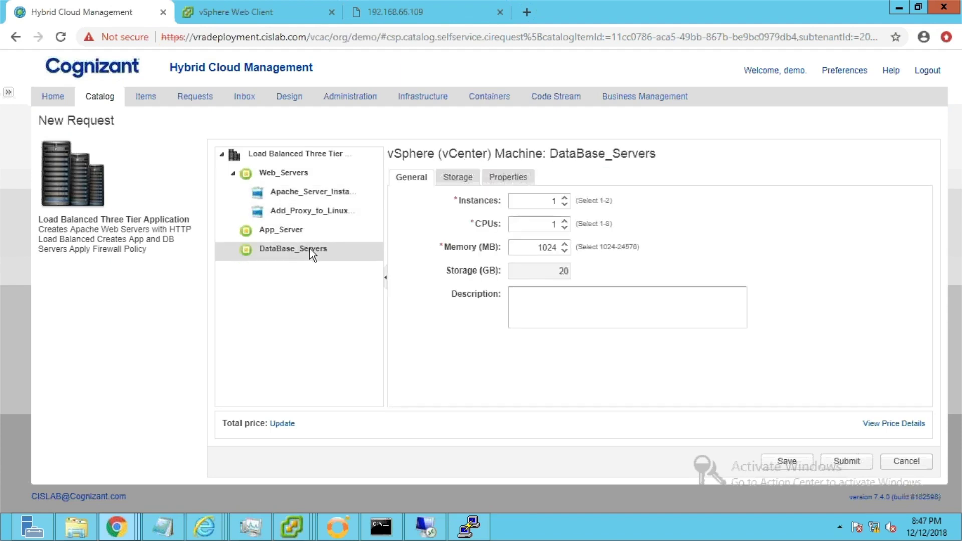
left_click(846, 463)
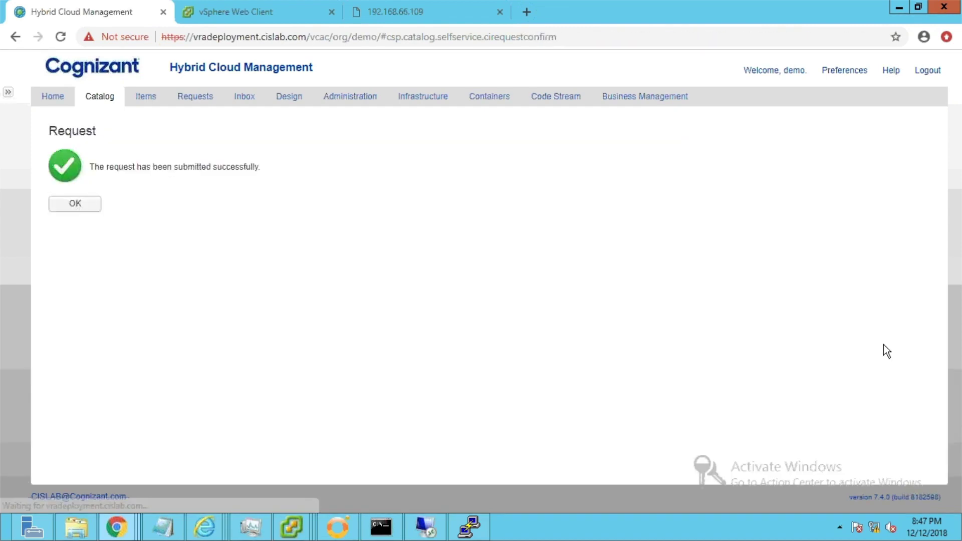
Open request 1826's execution information from the Requests list.
left_click(75, 204)
left_click(197, 99)
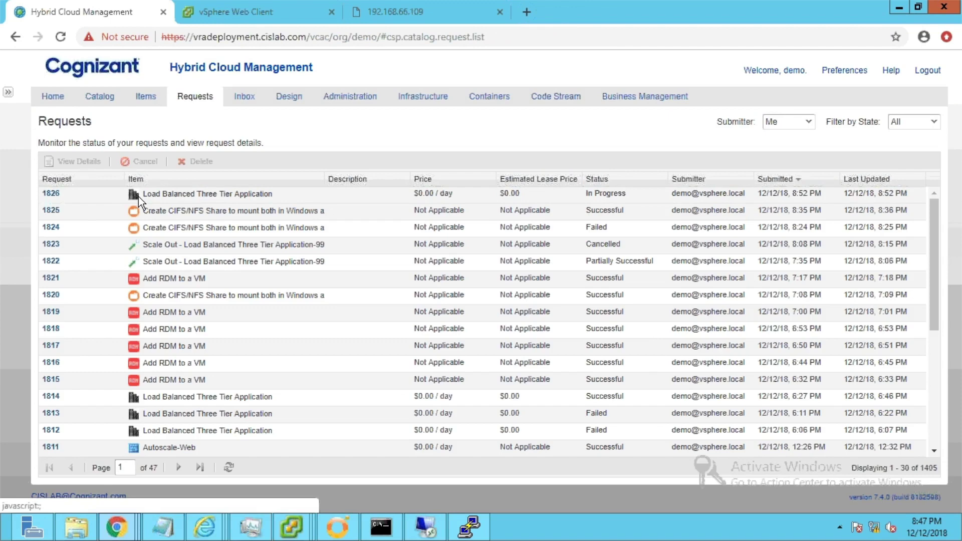
left_click(51, 194)
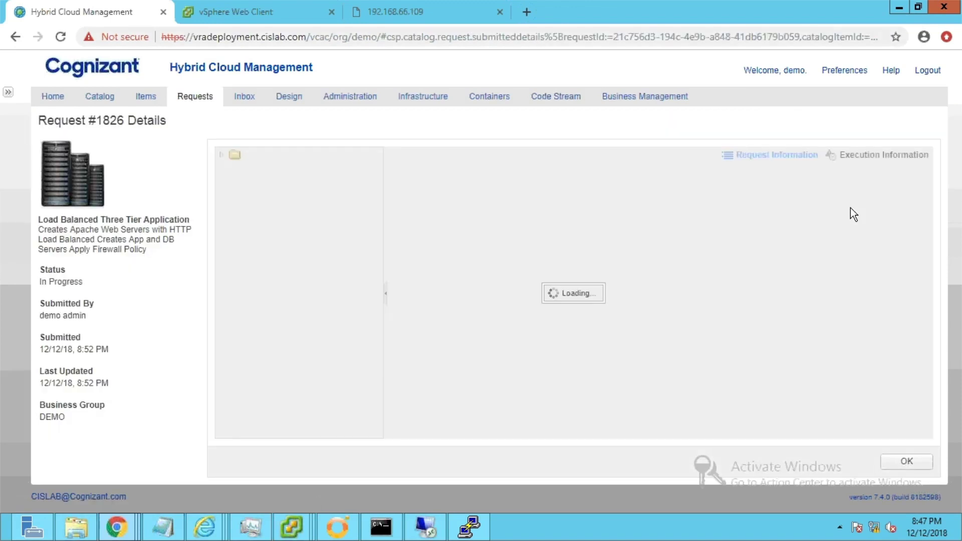
left_click(889, 155)
Refresh the component status until all 19 components show Successful, then close the details.
left_click(381, 430)
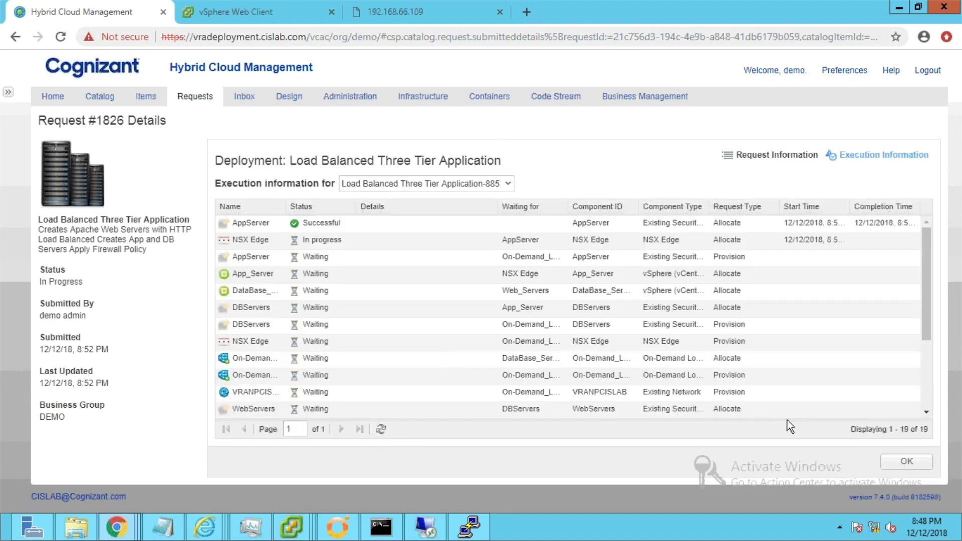
left_click(380, 429)
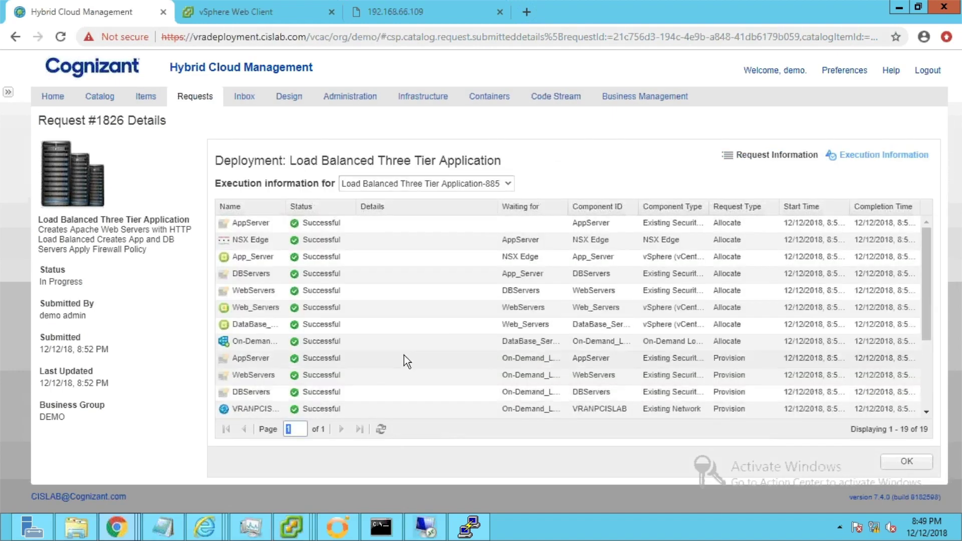
scroll(404, 356, "down", 3)
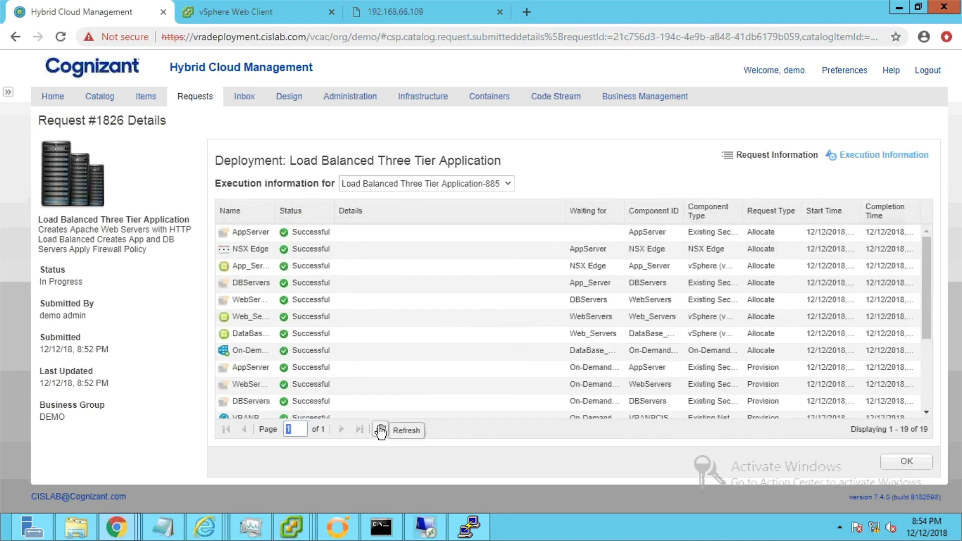
left_click(381, 429)
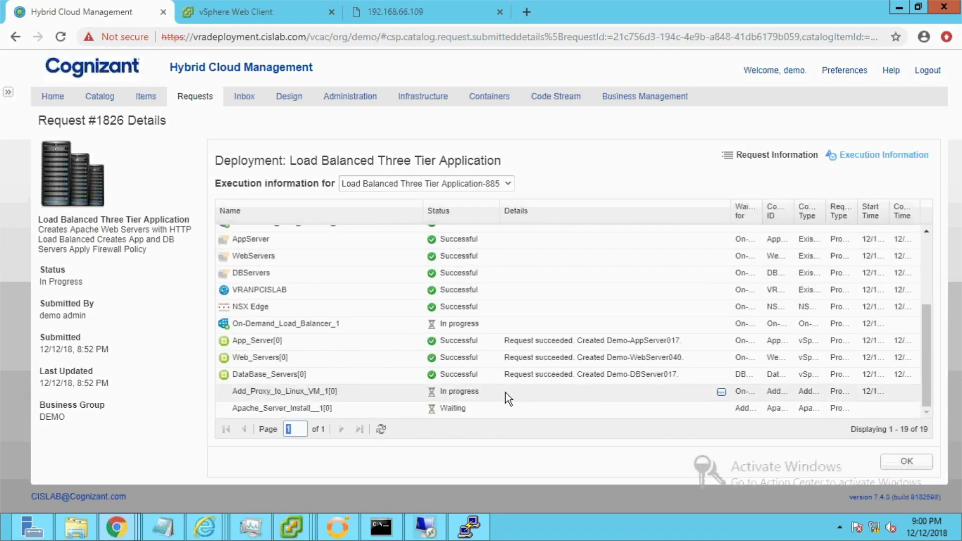
left_click(381, 430)
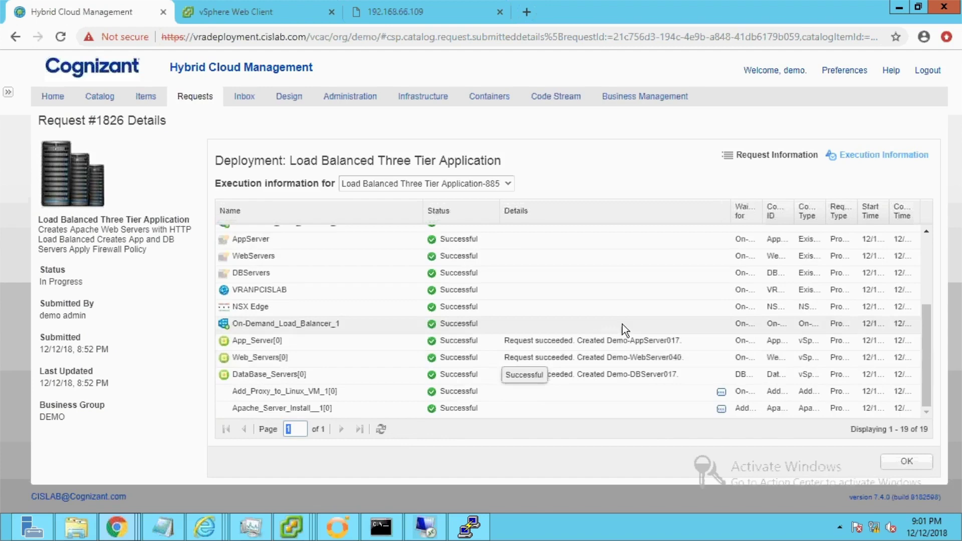
left_click(905, 461)
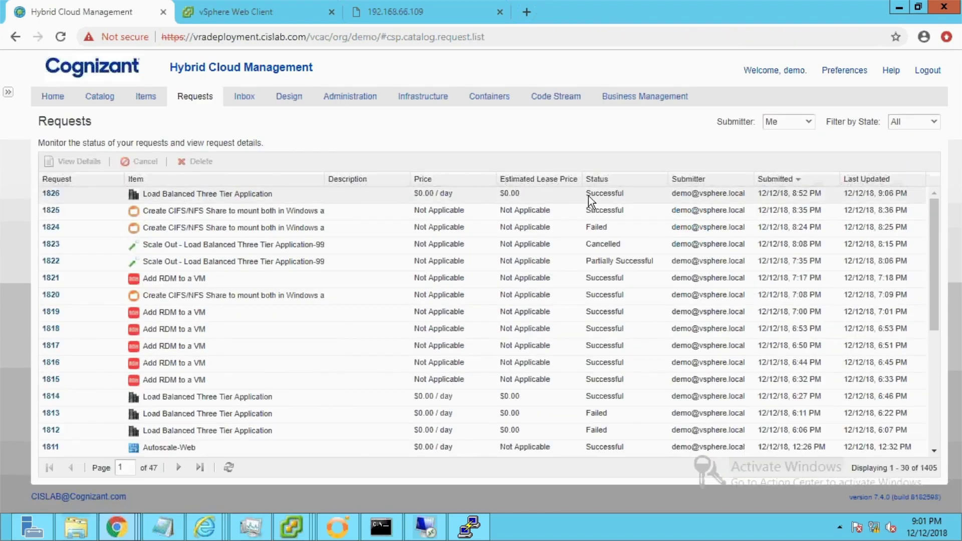
Expand Load Balanced Three Tier Application-88570522 under Items > Deployments to see its servers and IPs.
left_click(146, 96)
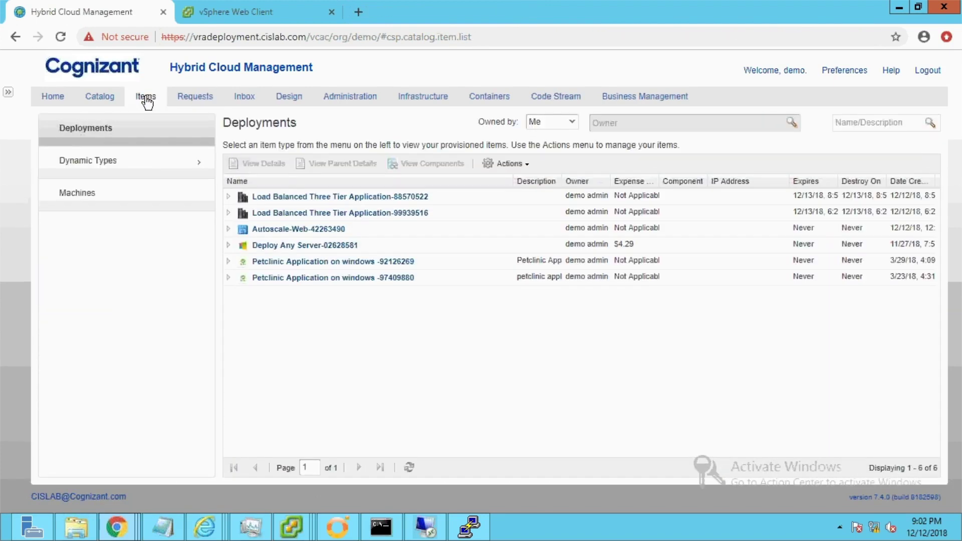
left_click(228, 197)
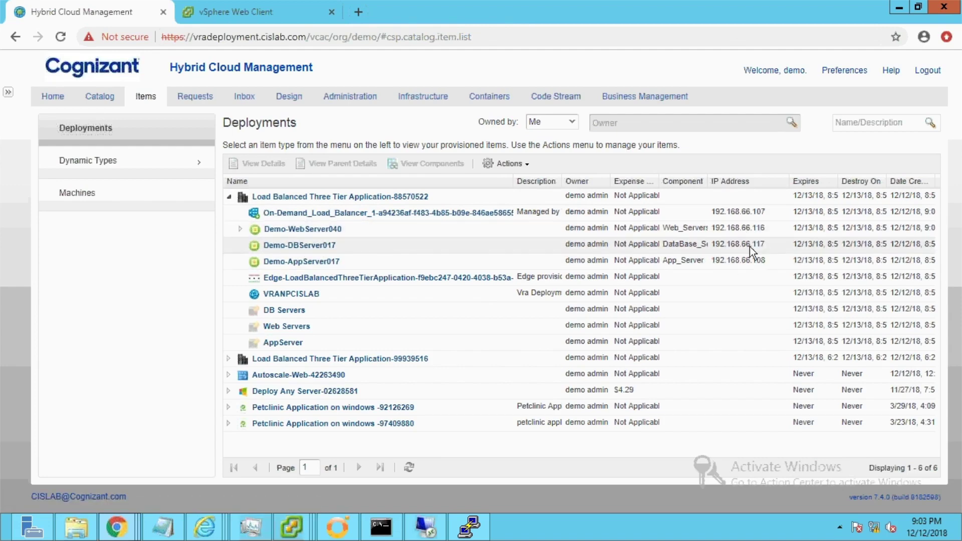
Browse to 192.168.66.107 in a new tab and confirm web server 192.168.66.116 serves the welcome page.
left_click(353, 20)
type("1")
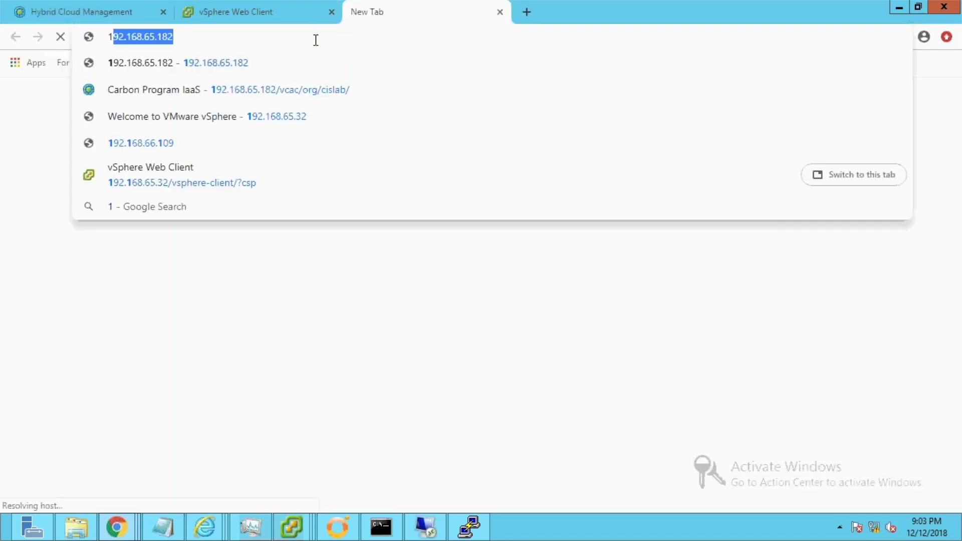
type("92.168.6")
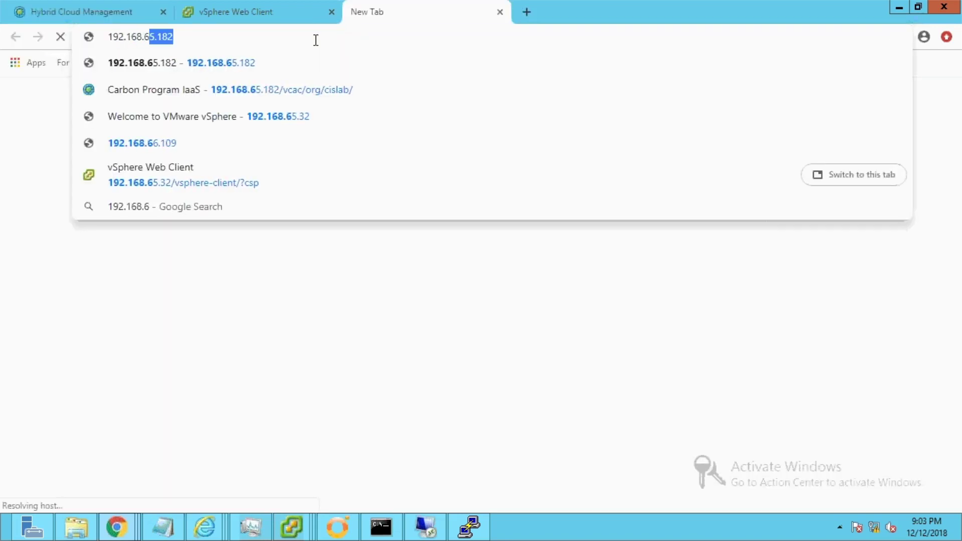
type("6.107")
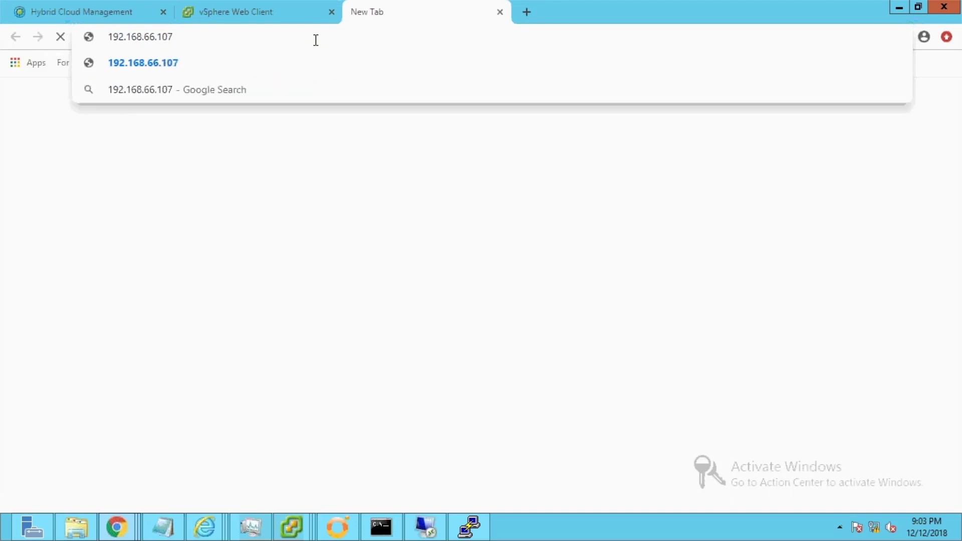
key("Return")
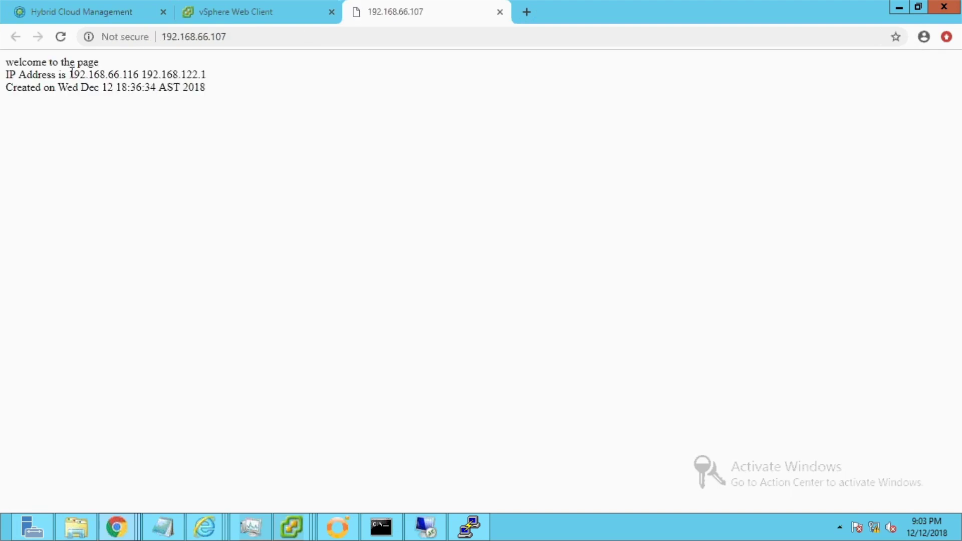
left_click_drag(69, 74, 152, 75)
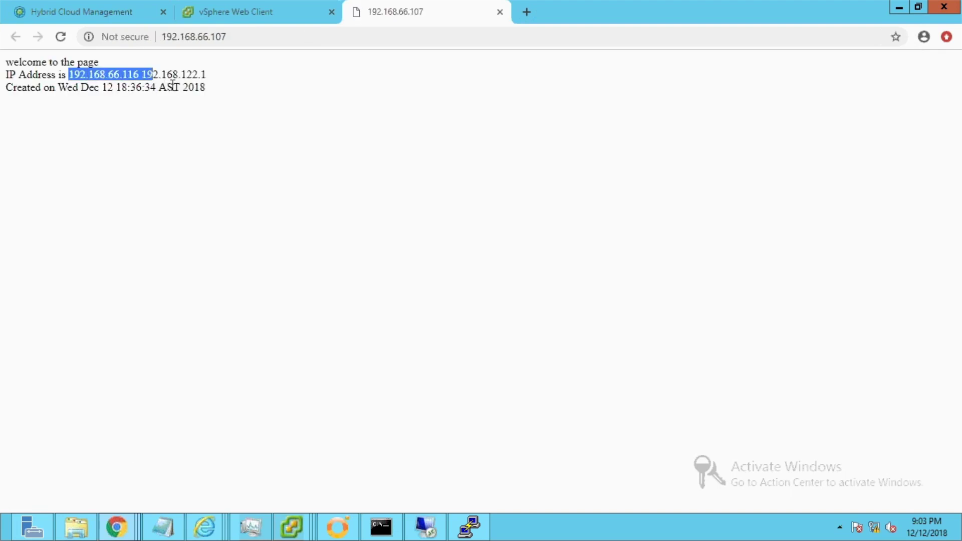
left_click(272, 83)
Scale out the deployment's Web_Servers to 2 instances and go to the resulting request 1827.
key("ctrl+1")
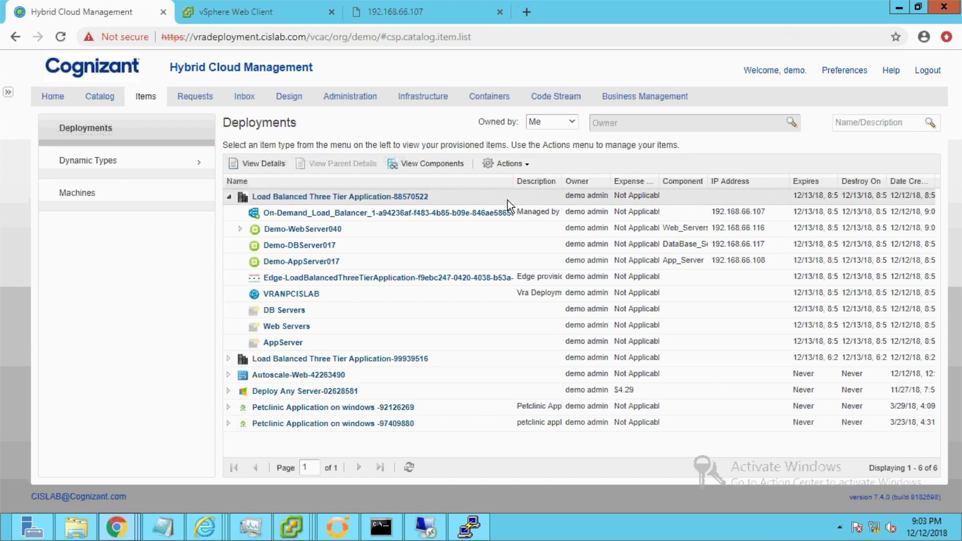
left_click(523, 165)
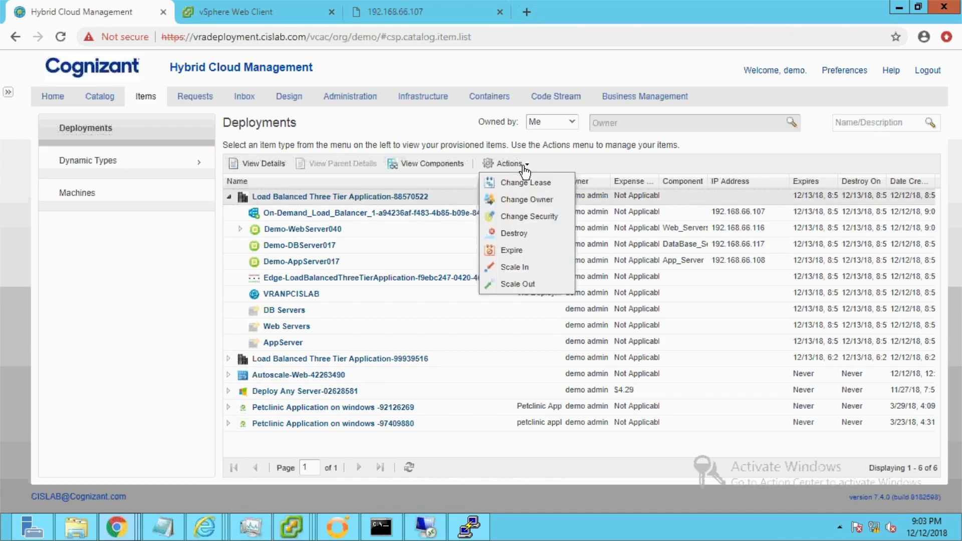
left_click(523, 283)
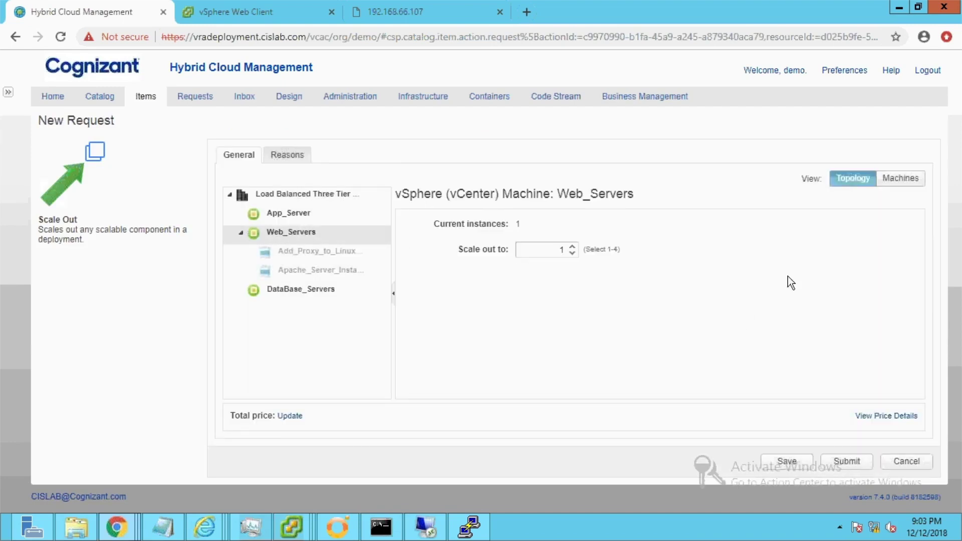
left_click(572, 248)
left_click(852, 461)
left_click(818, 427)
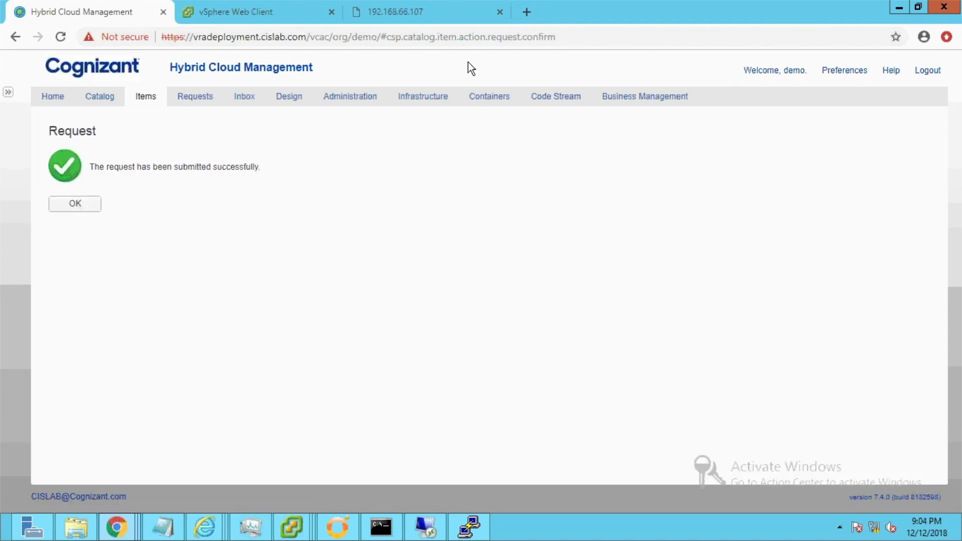
left_click(195, 96)
Refresh scale-out request 1827's execution table until Web_Servers[1] and all components succeed.
left_click(89, 196)
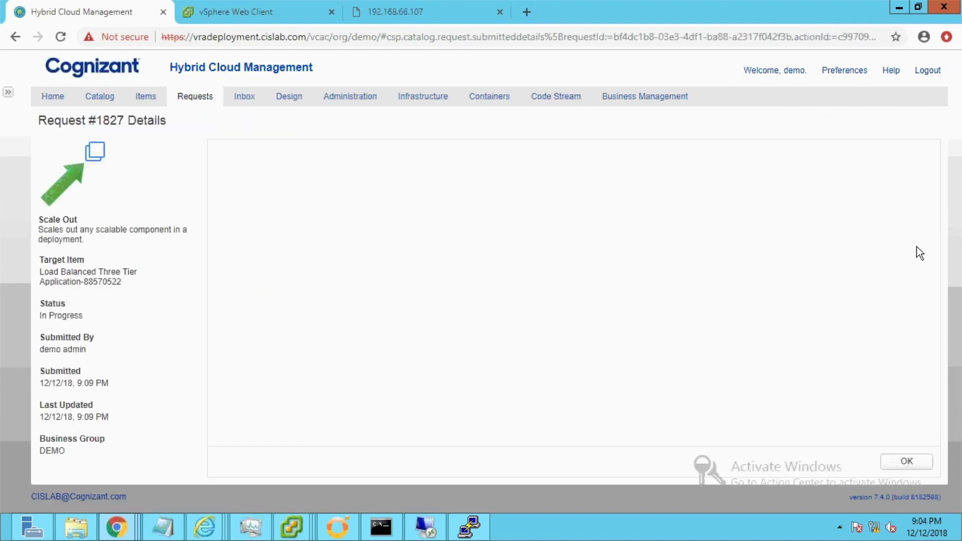
left_click(884, 156)
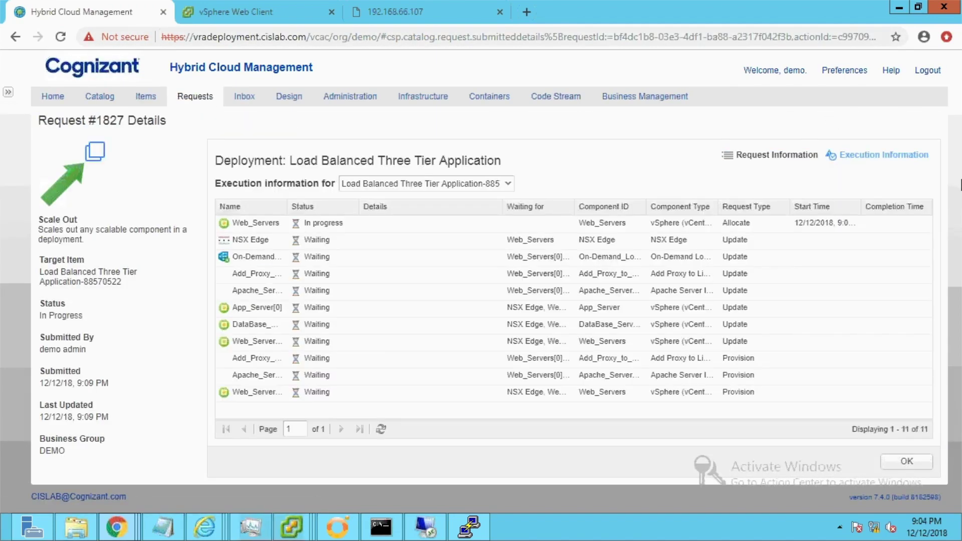
left_click(381, 429)
left_click(381, 429)
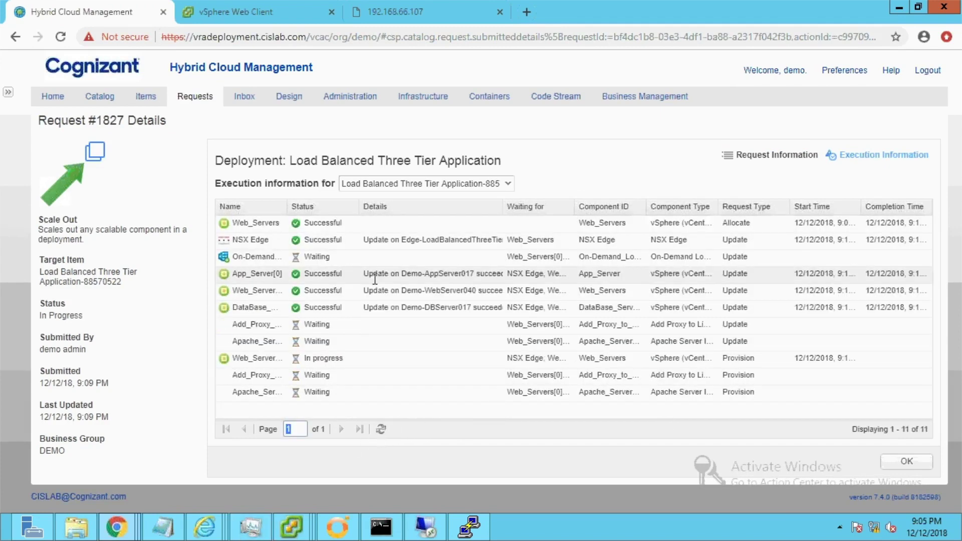
left_click(381, 429)
left_click(382, 430)
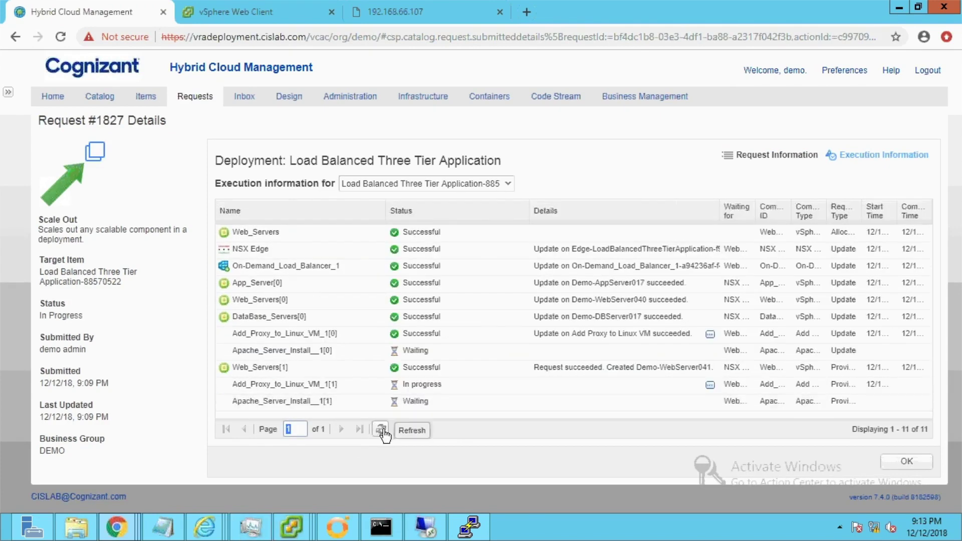
left_click(381, 430)
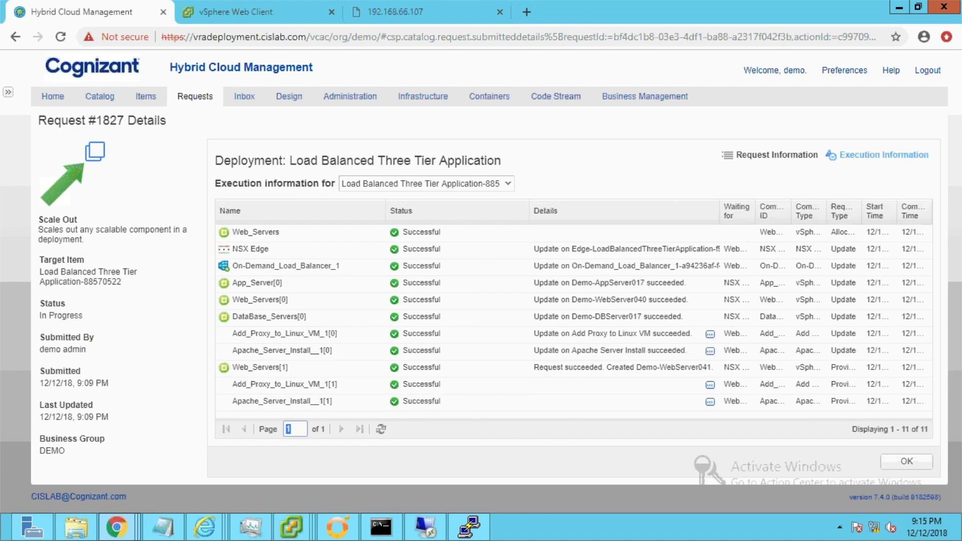
left_click(145, 97)
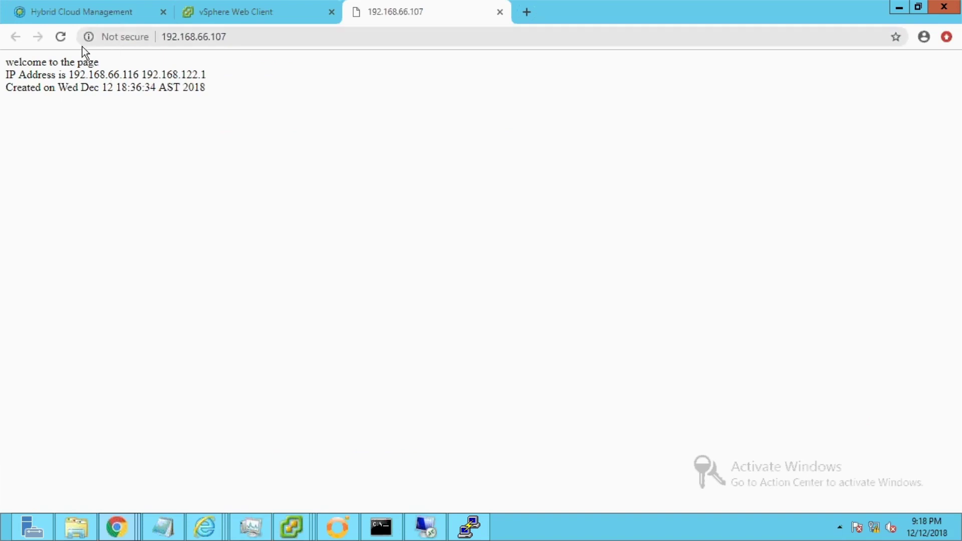
Reload 192.168.66.107 repeatedly, seeing responses alternate between 192.168.66.118 and 192.168.66.116.
left_click(64, 38)
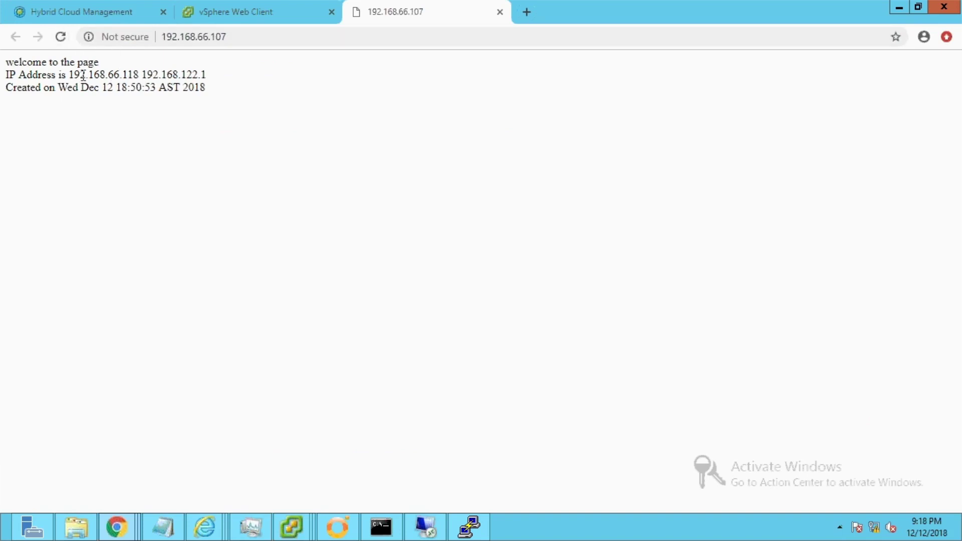
left_click_drag(71, 75, 142, 74)
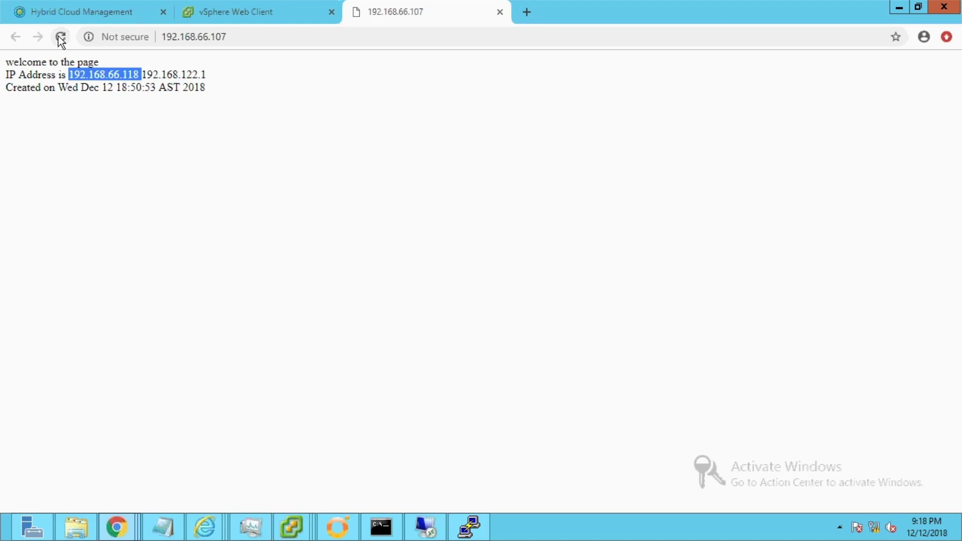
left_click(60, 37)
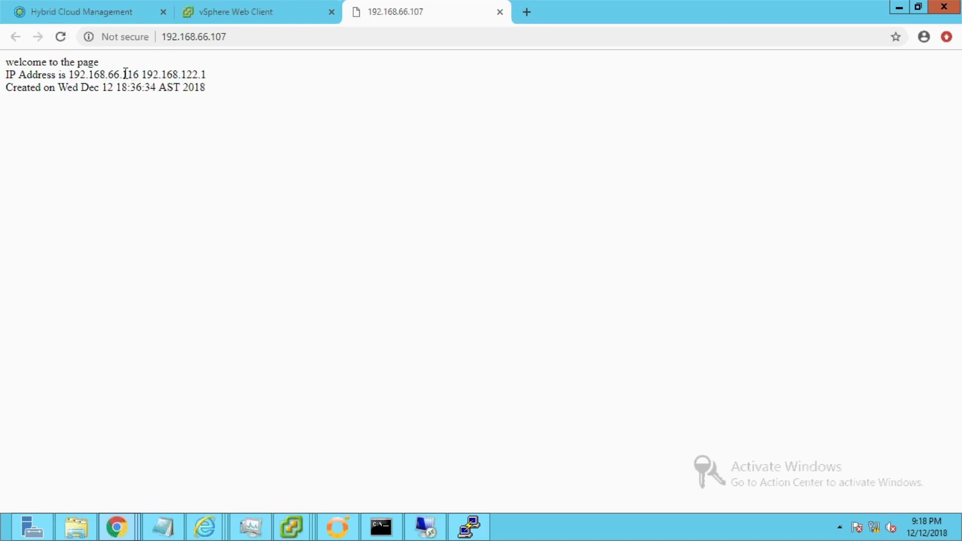
left_click_drag(125, 74, 145, 74)
left_click(60, 37)
left_click_drag(74, 75, 142, 74)
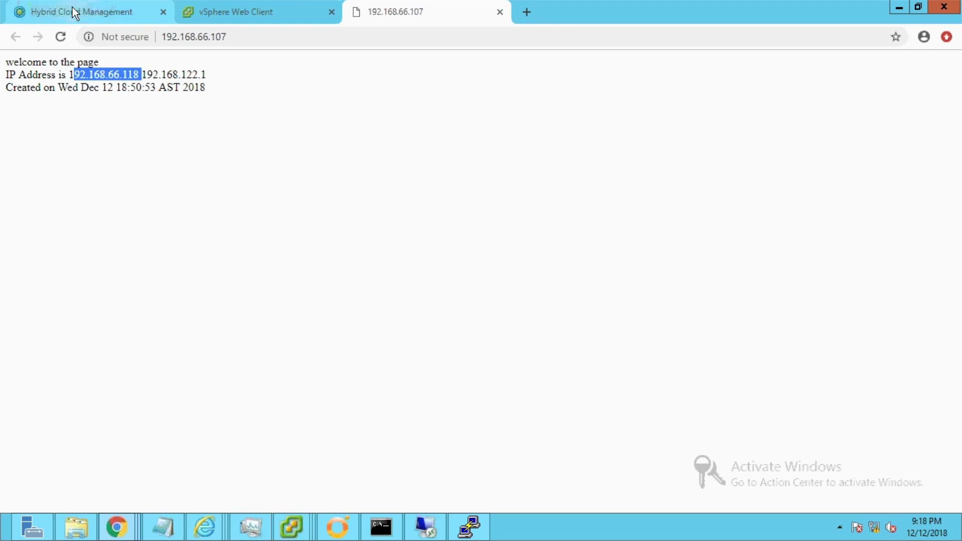
left_click(72, 7)
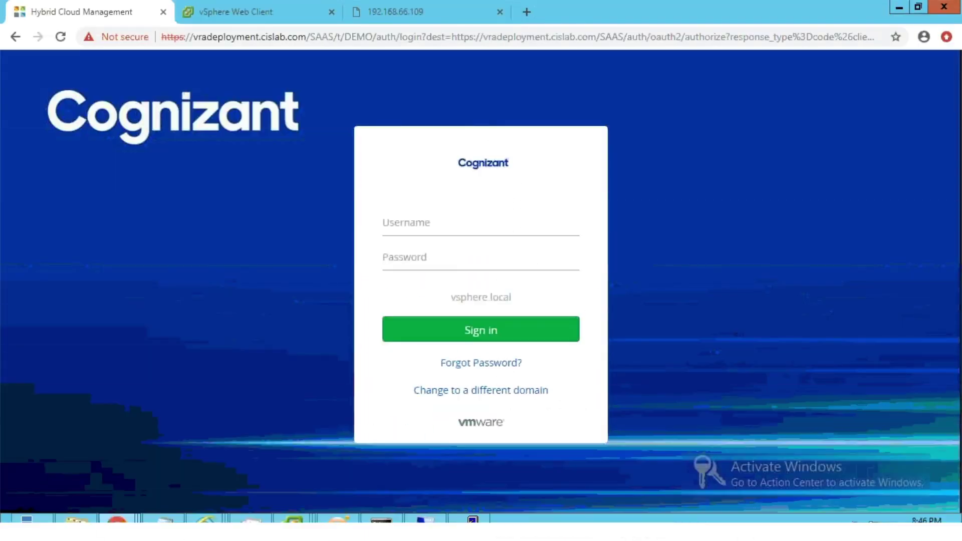
Enter the username and account password to reach the dashboard showing 12 virtual machines.
left_click(443, 228)
type("demo")
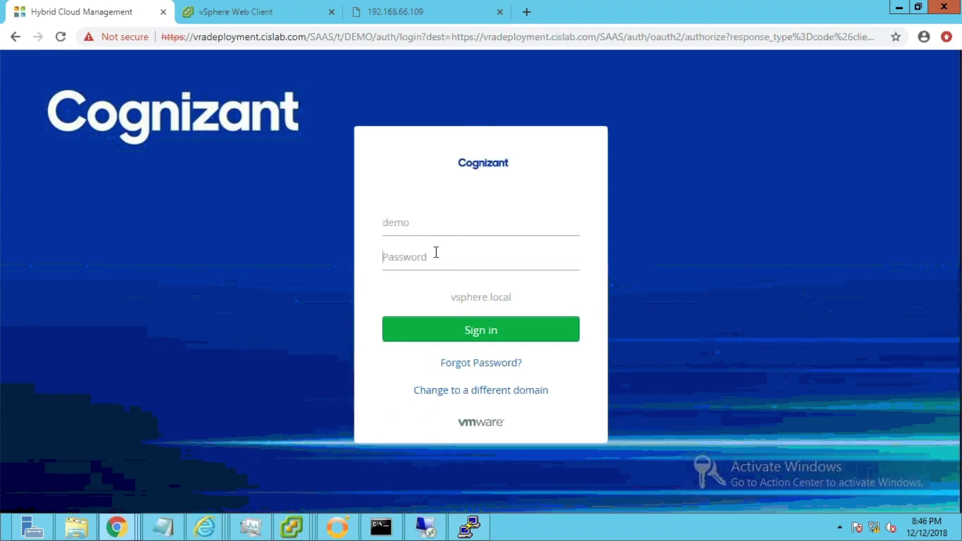
left_click(436, 252)
type("VMware1!")
left_click(448, 330)
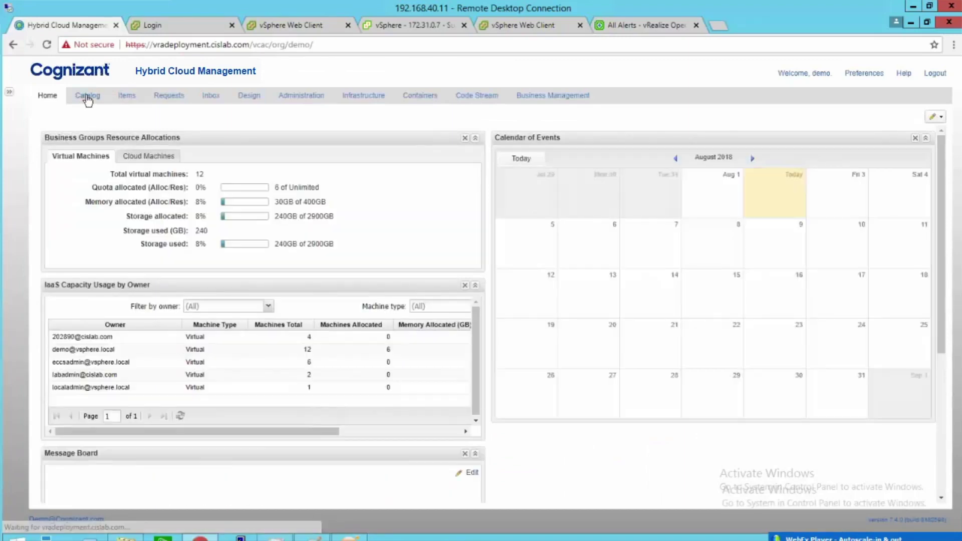
Request Autoscale-Web with description 'Autoscale-in & out' and reason 'Demo'.
left_click(88, 99)
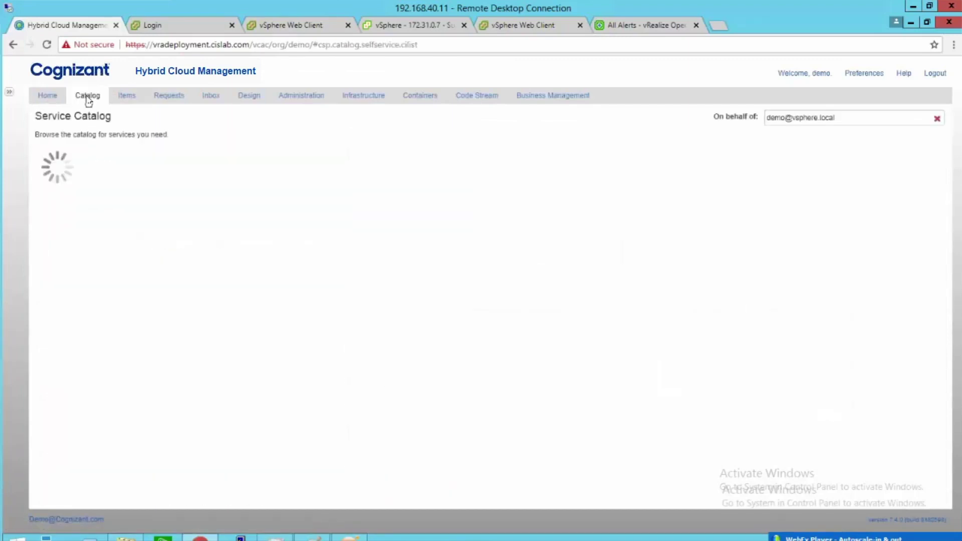
left_click(319, 234)
left_click(473, 198)
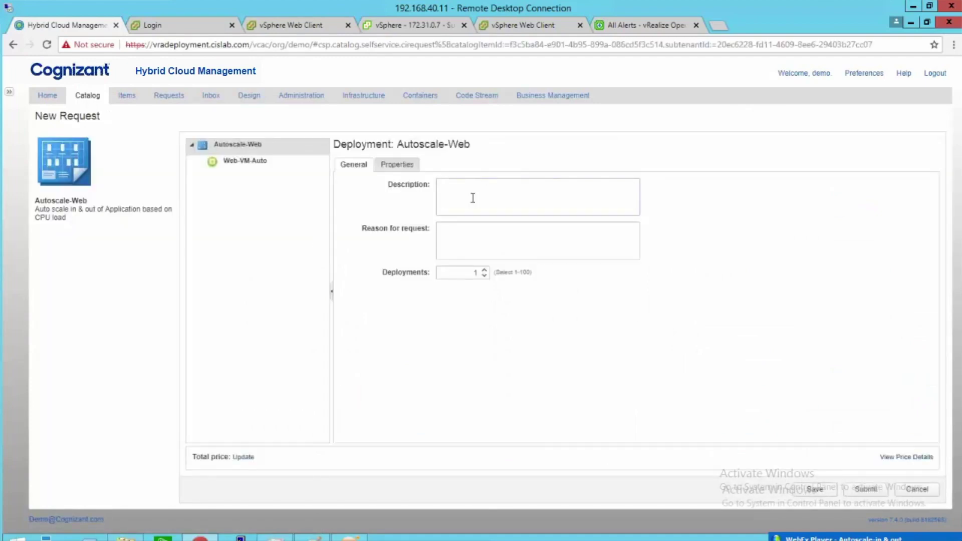
type("Autoscale-in & out")
key("Tab")
type("Demo")
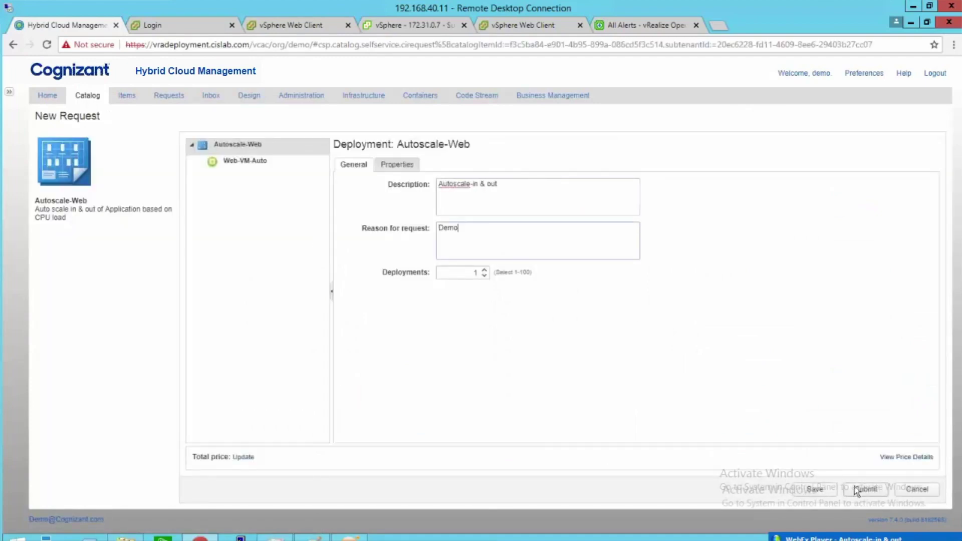
left_click(866, 489)
Open request 1266's execution information, then switch to the DEMO0348 VM summary.
left_click(171, 98)
double_click(55, 180)
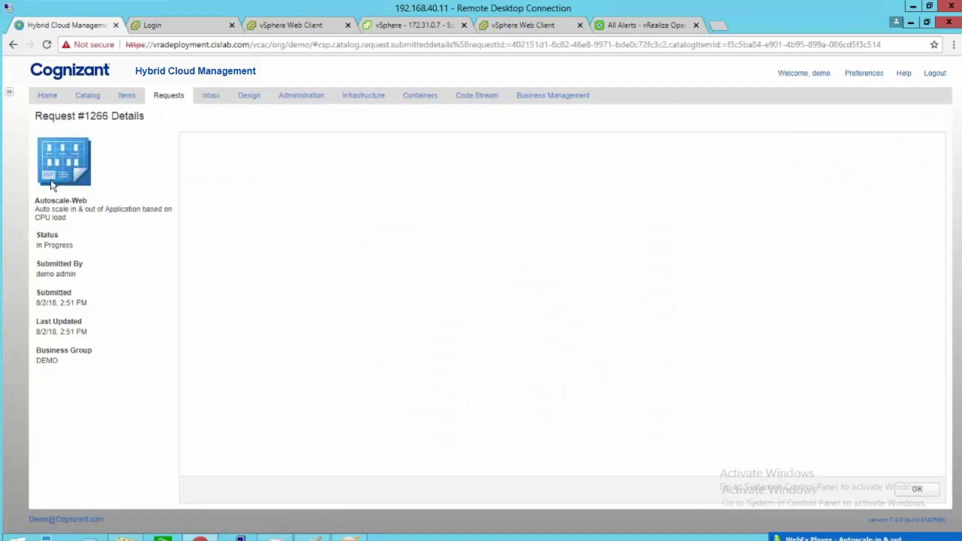
left_click(897, 146)
key("ctrl+3")
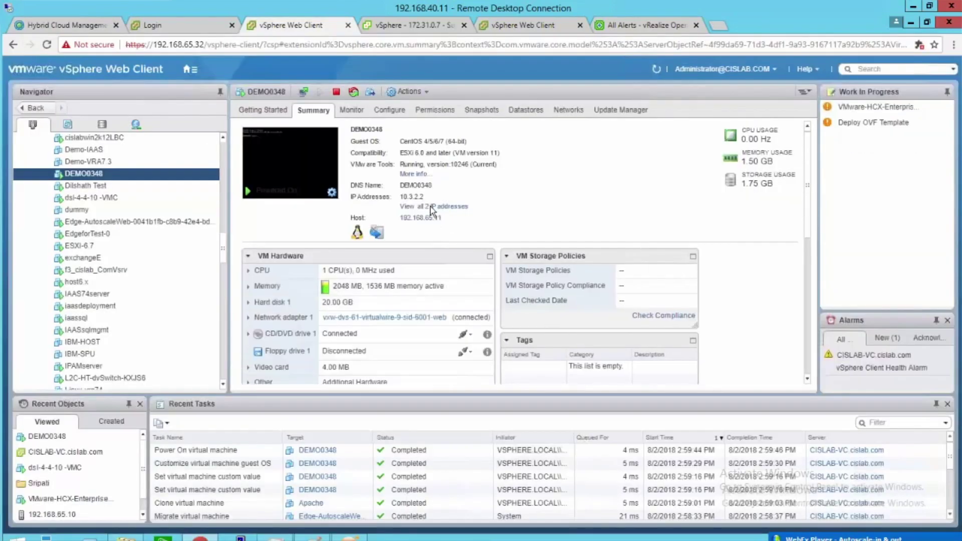
Show all IP addresses of DEMO0348 and launch its web console.
left_click(430, 206)
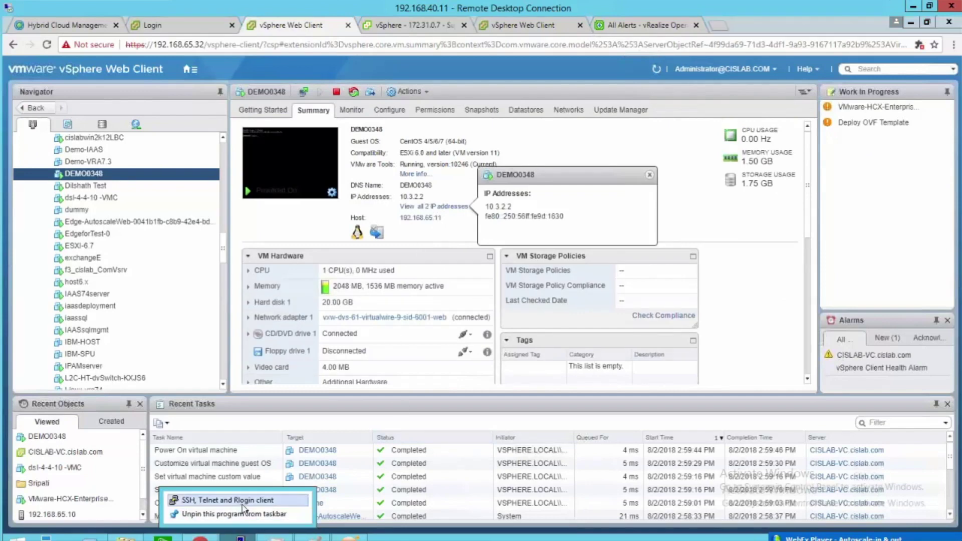
left_click(304, 93)
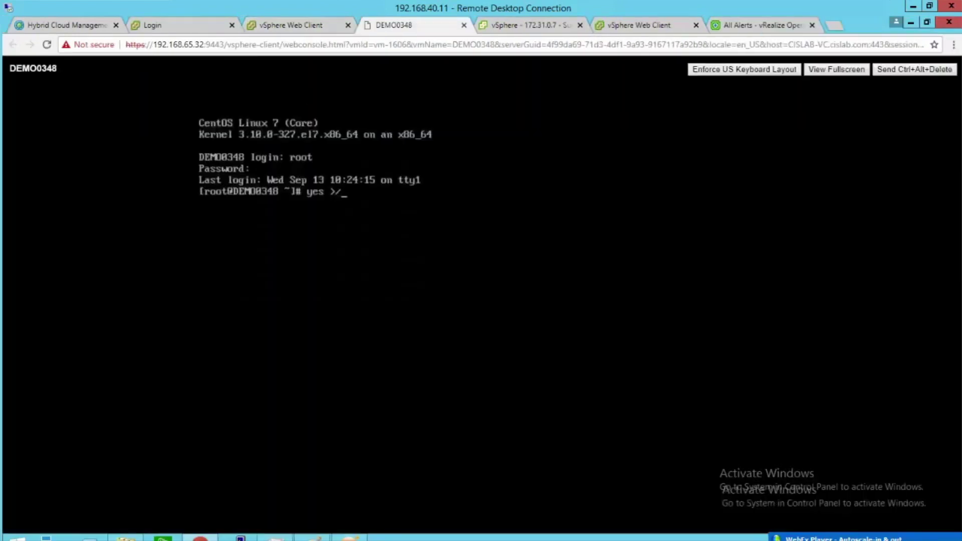
Run yes > /dev/null on DEMO0348 to max its CPU, then find the vRO log entry naming DEMO0348.
key("BackSpace")
key("BackSpace")
type("dev/null")
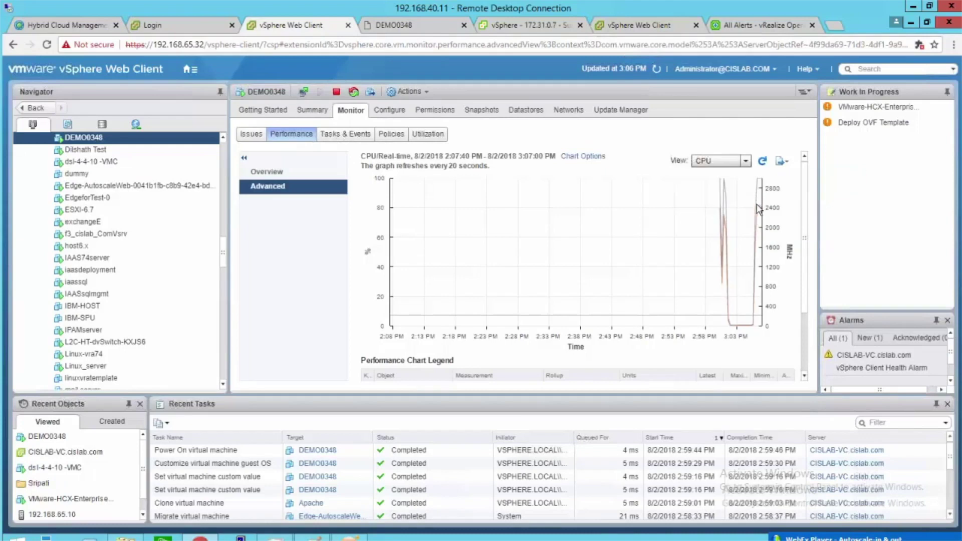
mouse_move(758, 210)
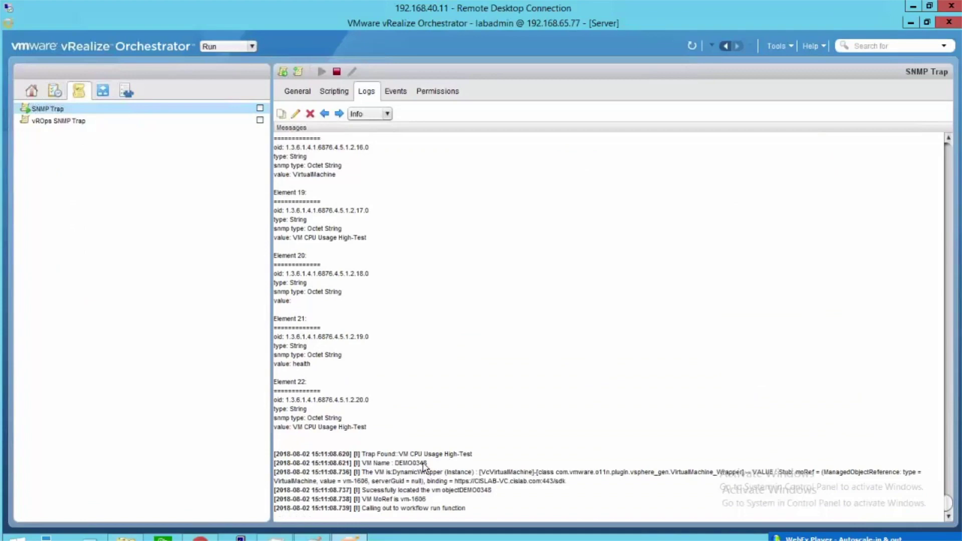
triple_click(422, 465)
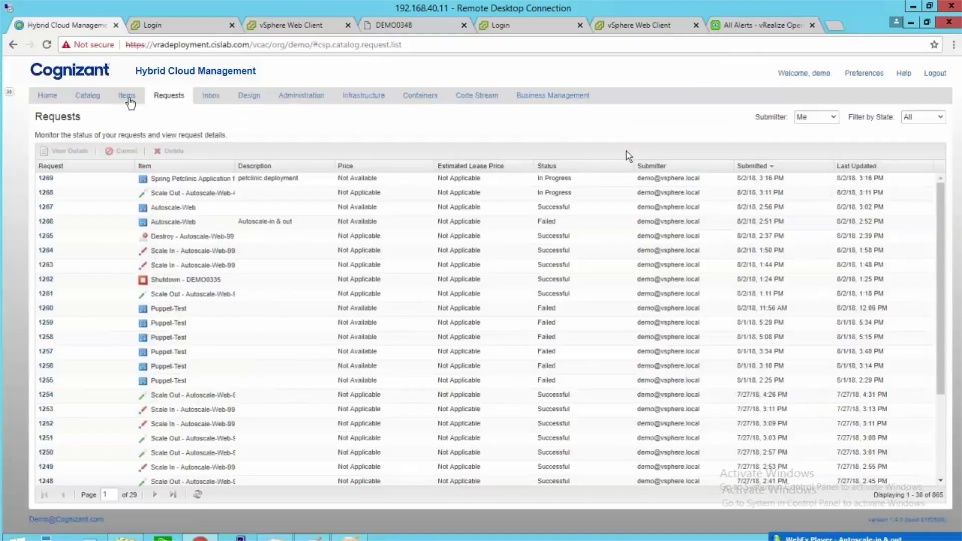
Open scale-out request 1268, then view deployment Autoscale-Web-46112438 with DEMO0348 and DEMO0349.
left_click(128, 100)
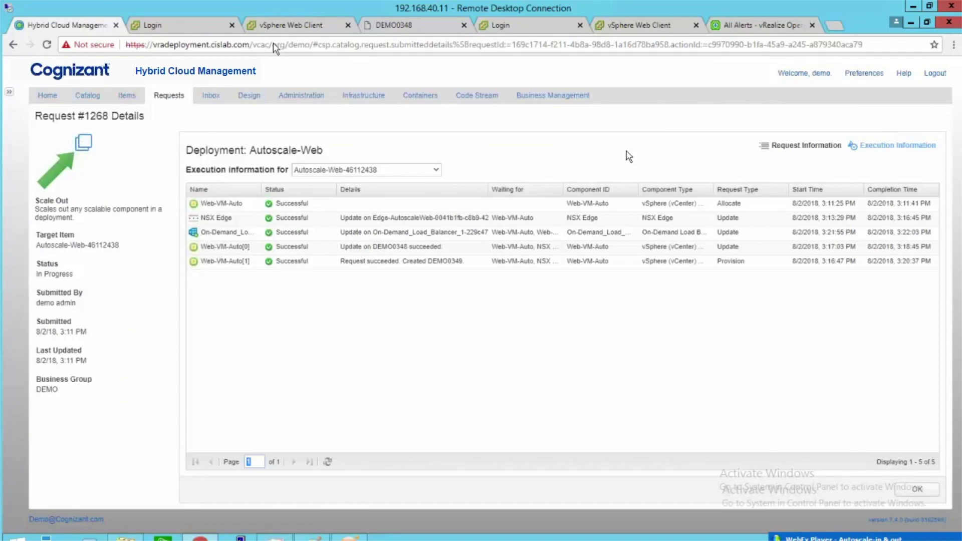
left_click(301, 30)
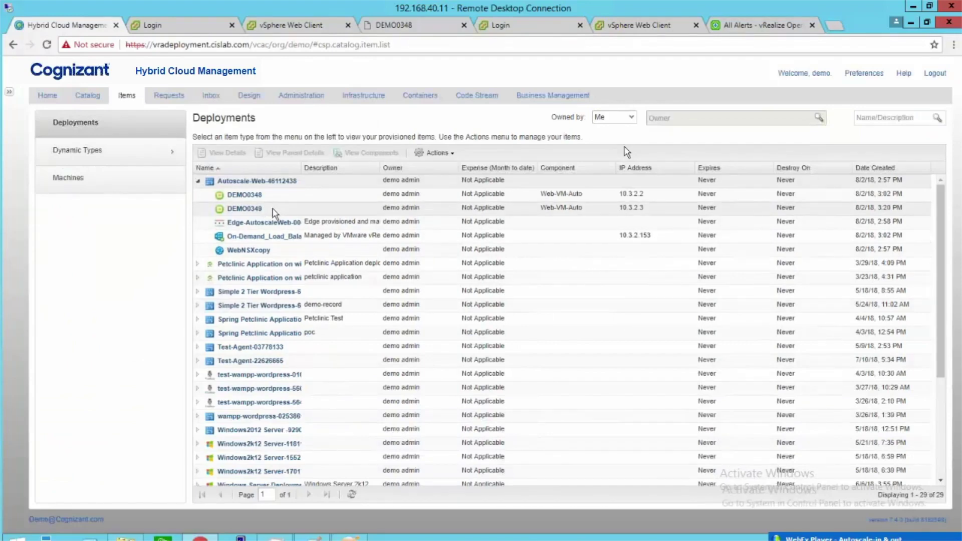
Switch to the vRealize Orchestrator window from the taskbar.
left_click(351, 536)
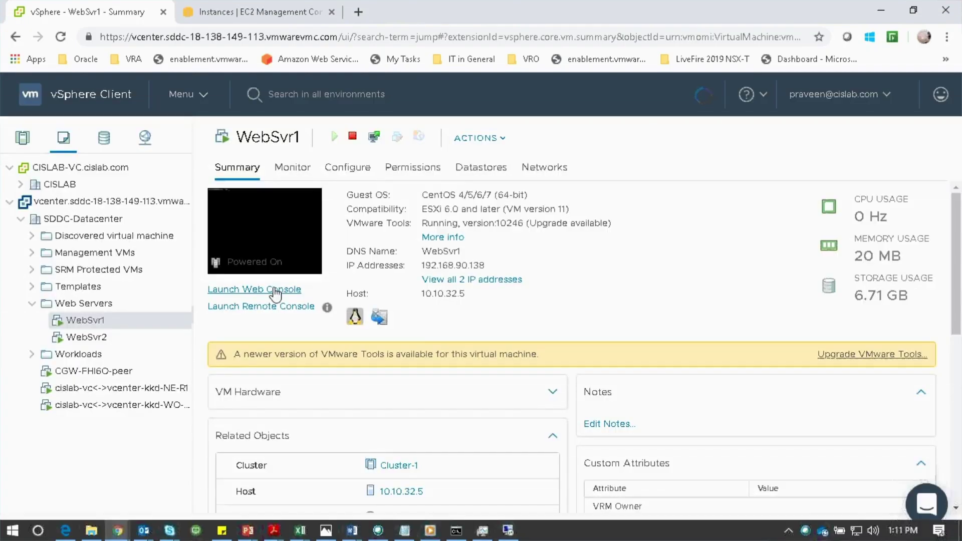
Run ip a and curl localhost in WebSvr1's web console to confirm its VMC test page.
left_click(279, 291)
type("ip a")
key("Return")
type("curl lo")
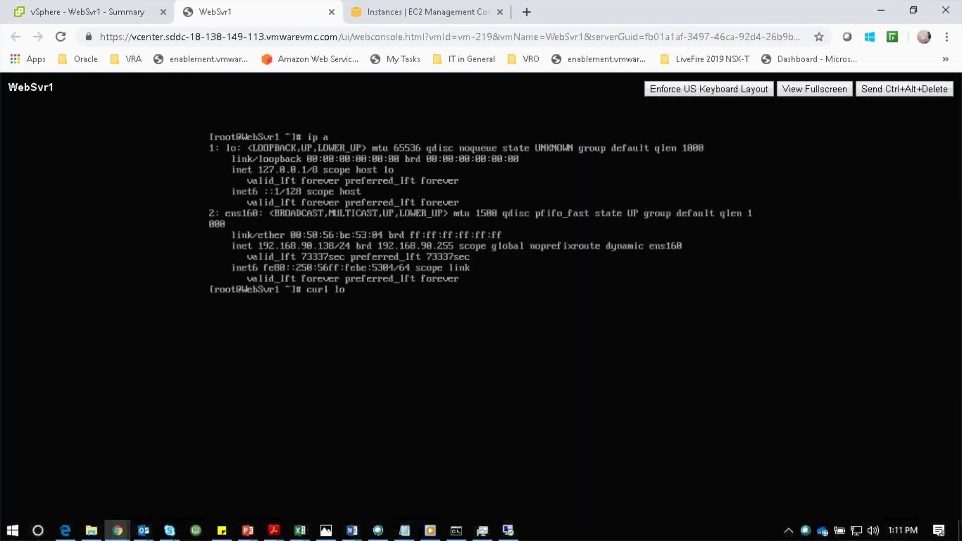
type("calhost")
key("Return")
Run ip a and curl localhost in WebSvr2's web console, then show the EC2 instance list.
key("ctrl+shift+Tab")
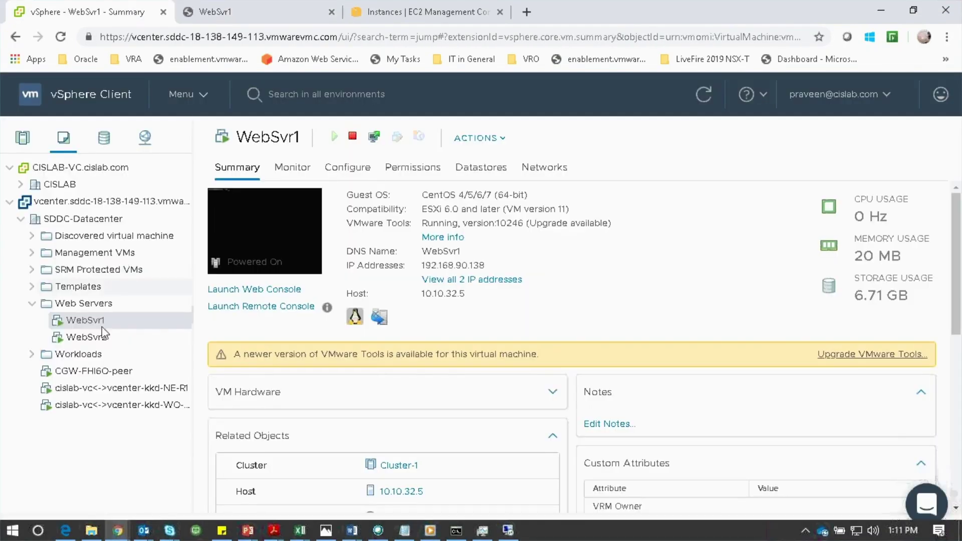
left_click(104, 333)
left_click(254, 289)
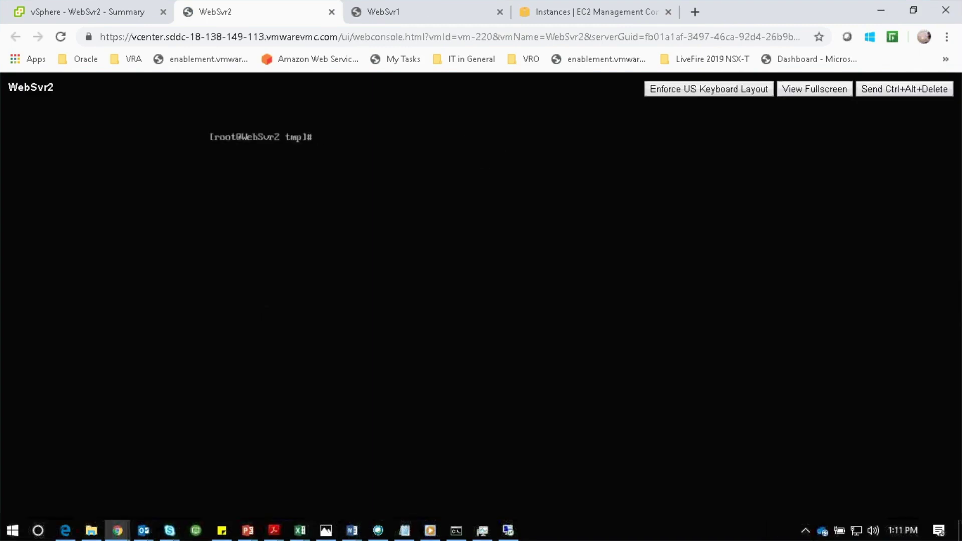
type("ip a")
key("Return")
type("curl localhost")
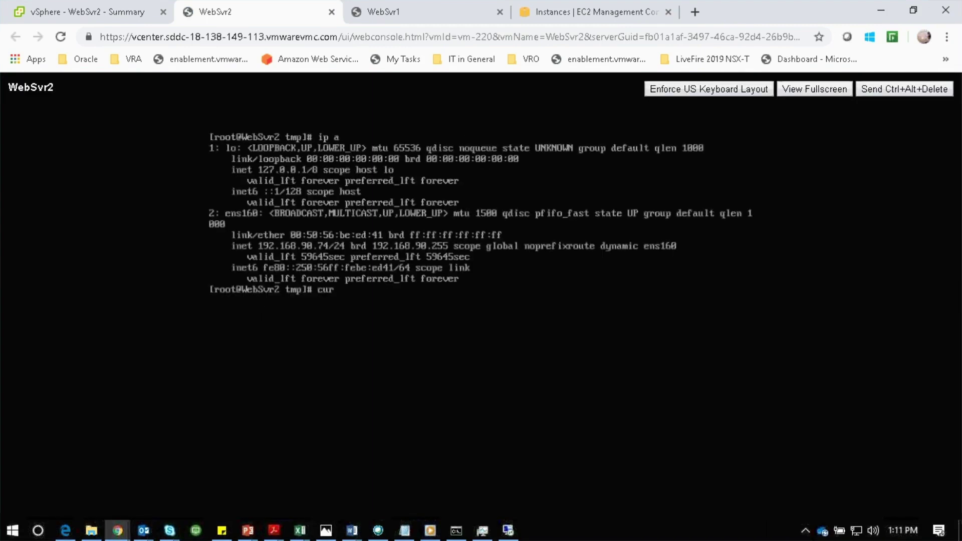
key("Return")
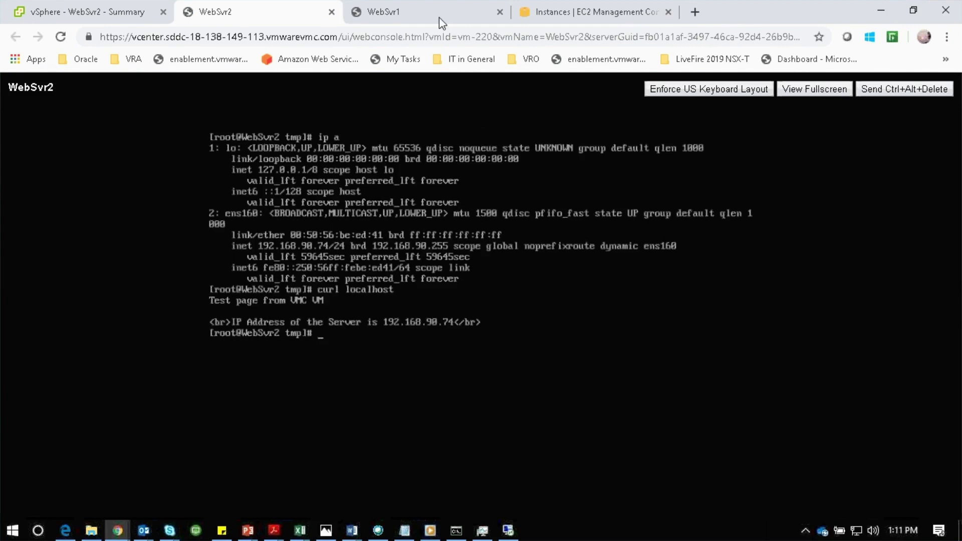
left_click(564, 15)
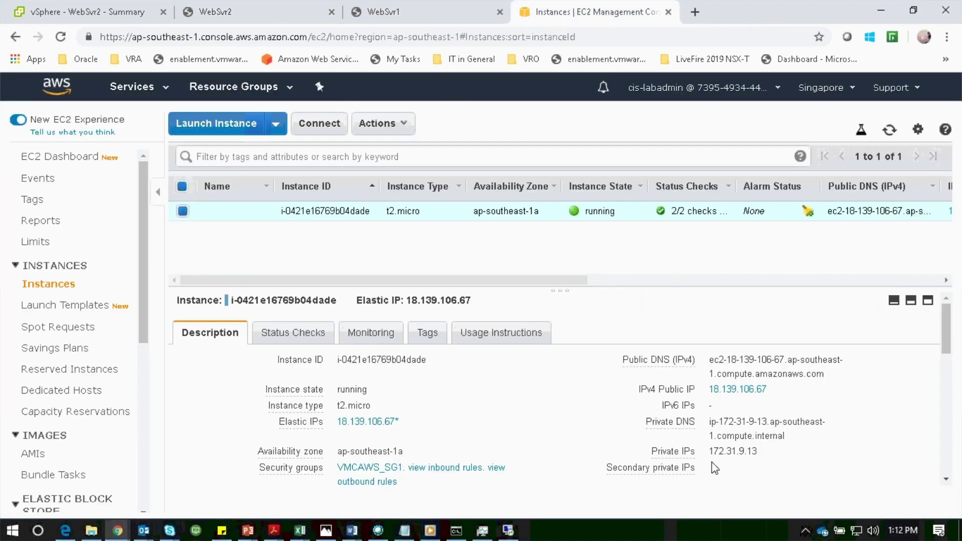
From WebSvr2, SSH to 172.31.9.13 with VMCAWS_key1.pem and curl localhost for the AWS test page.
left_click_drag(709, 452, 757, 452)
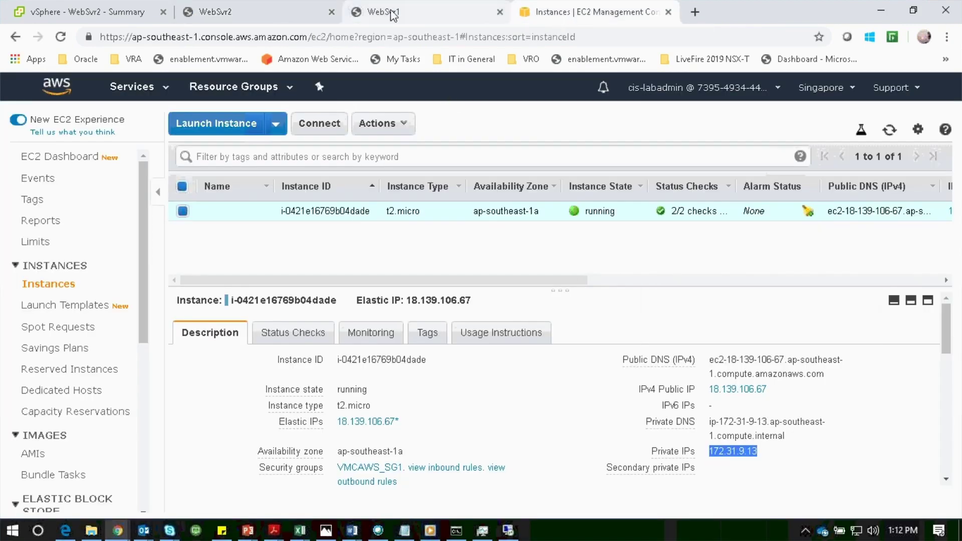
left_click(278, 14)
key("Return")
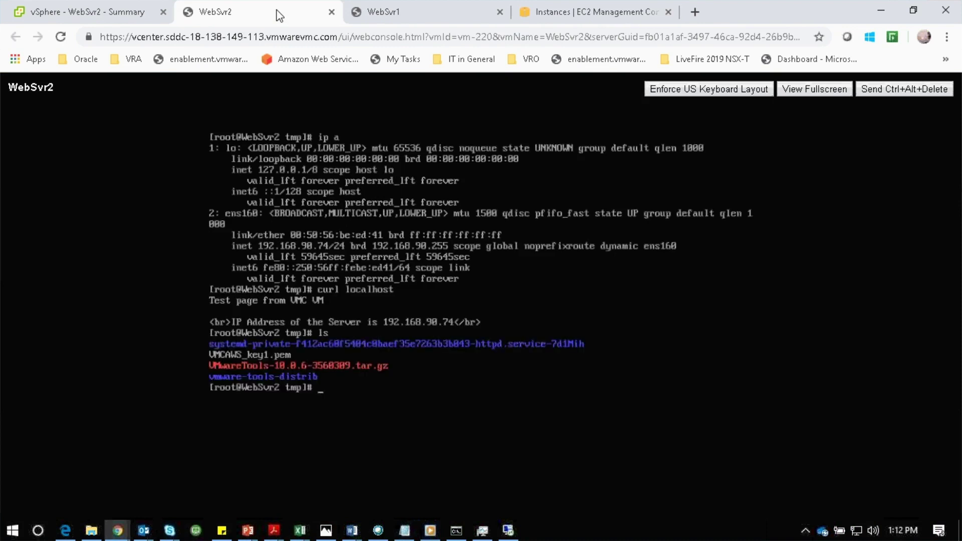
type("ssh -i VMCAWS_key1.pem centos@172.31.9.13")
key("Return")
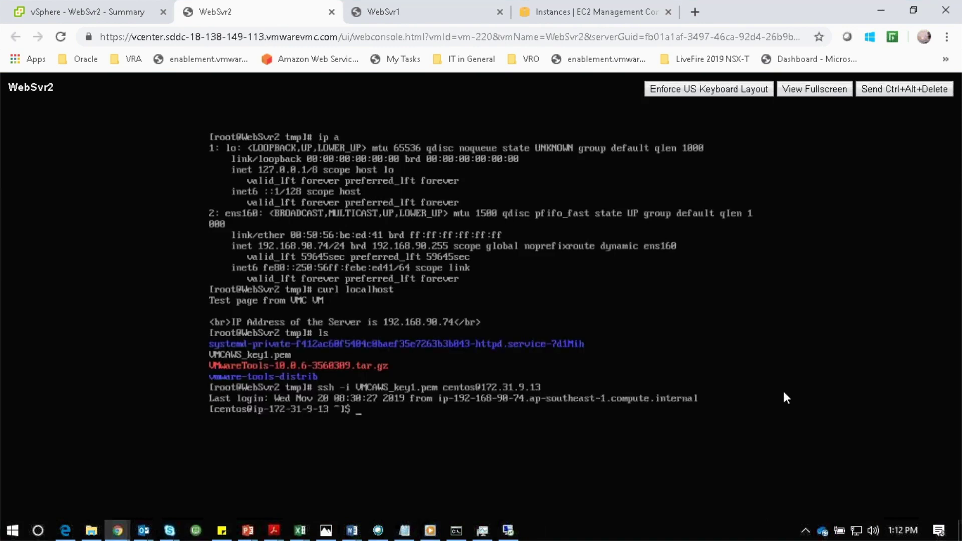
type("curl localhost")
key("Return")
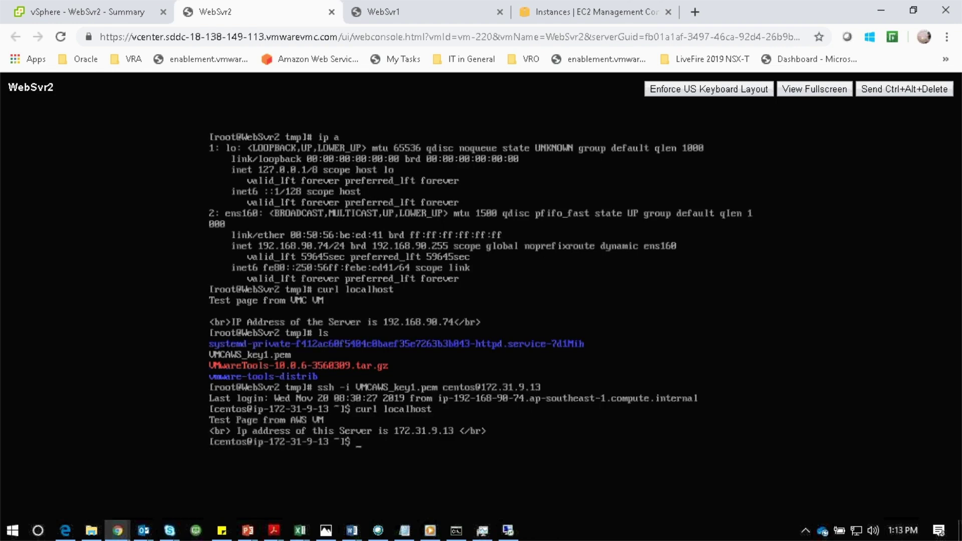
Select load balancer LB2 and copy its DNS name.
left_click(584, 14)
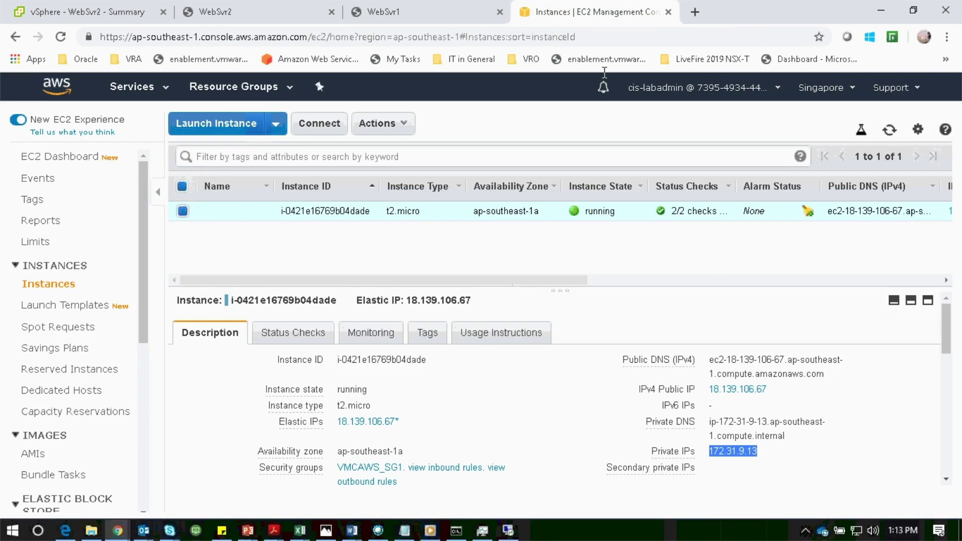
scroll(151, 326, "down", 5)
scroll(144, 376, "down", 3)
left_click(64, 424)
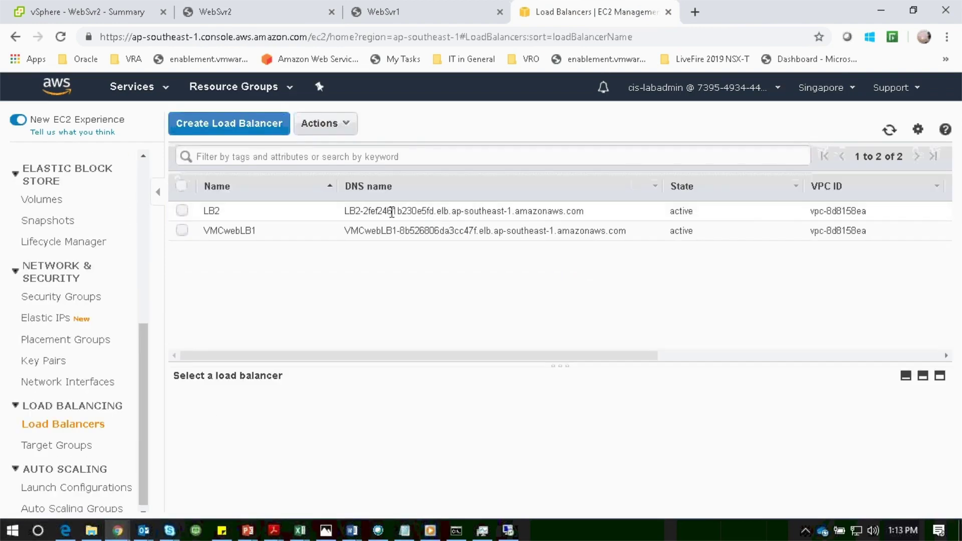
left_click(392, 211)
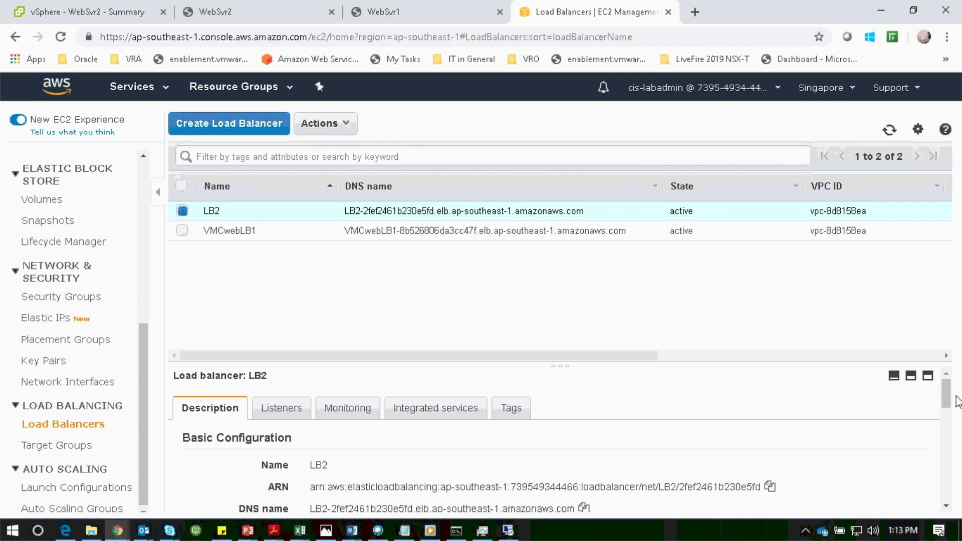
left_click_drag(946, 397, 947, 417)
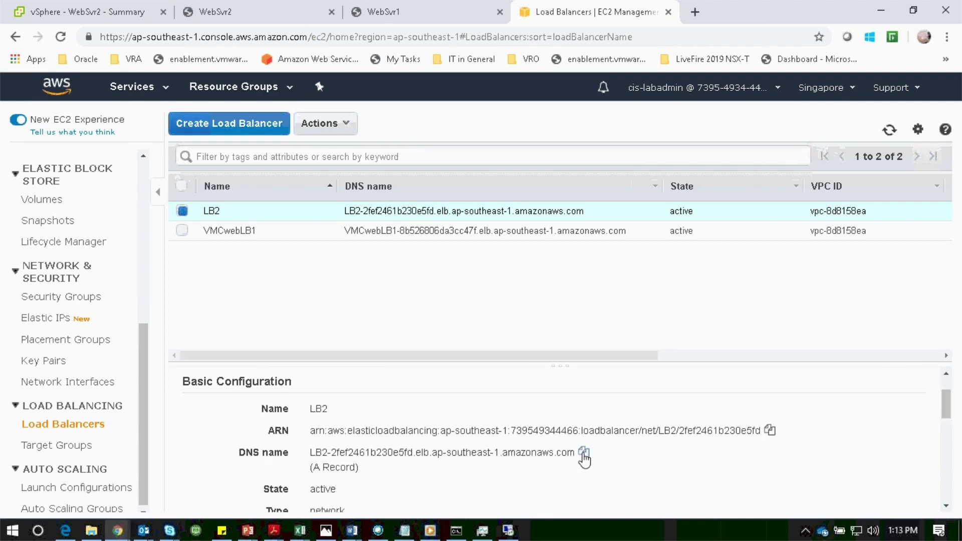
left_click(584, 452)
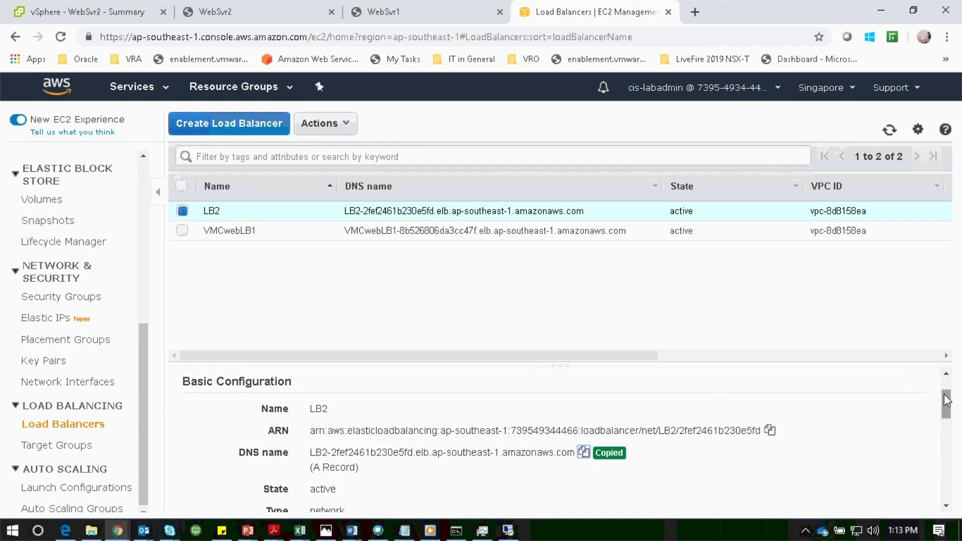
Open the MixofEC2andVMCVMs target group from LB2's TCP:80 listener.
mouse_move(947, 400)
left_mouse_down()
mouse_move(952, 441)
mouse_move(949, 397)
left_mouse_up()
left_click(282, 408)
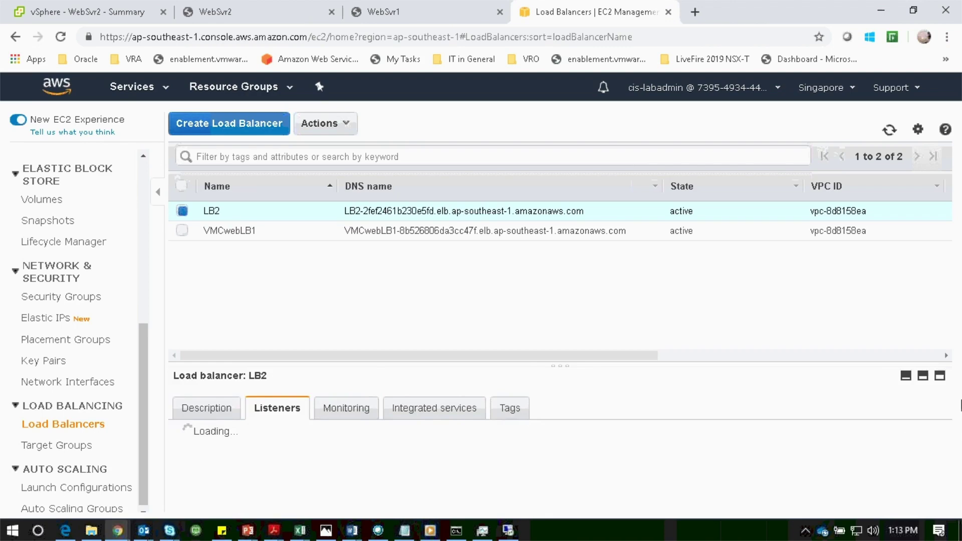
scroll(745, 479, "down", 3)
left_click(659, 495)
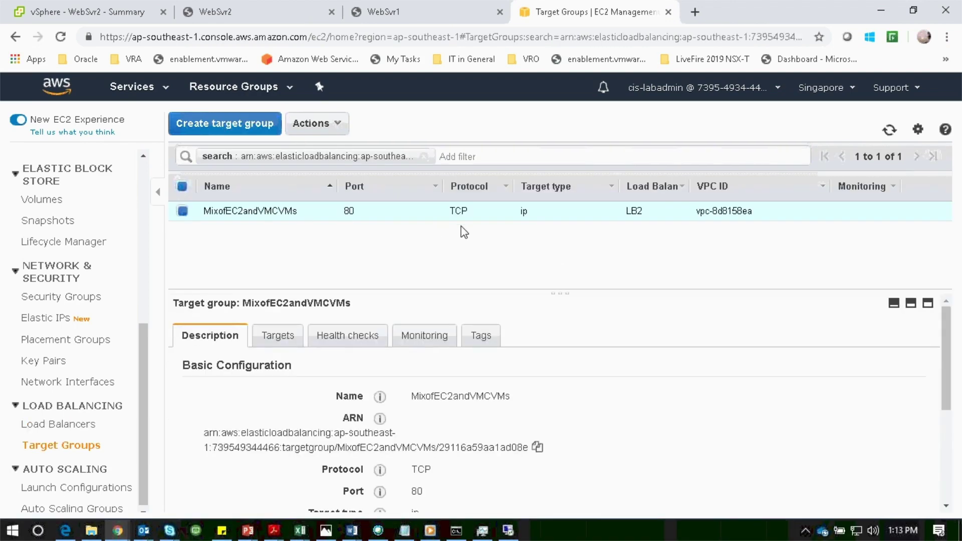
Review MixofEC2andVMCVMs' registered targets and confirm all three are healthy.
left_click(284, 339)
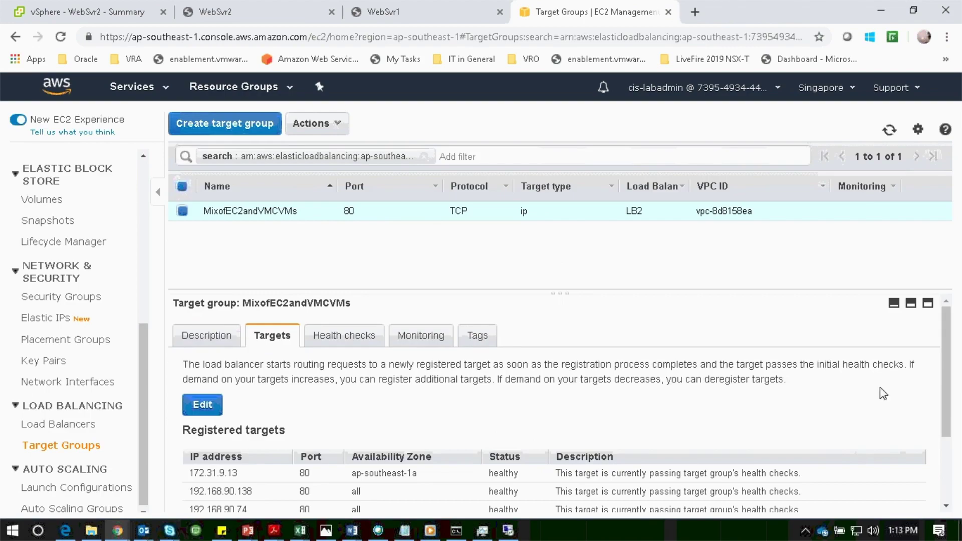
left_click_drag(946, 381, 945, 427)
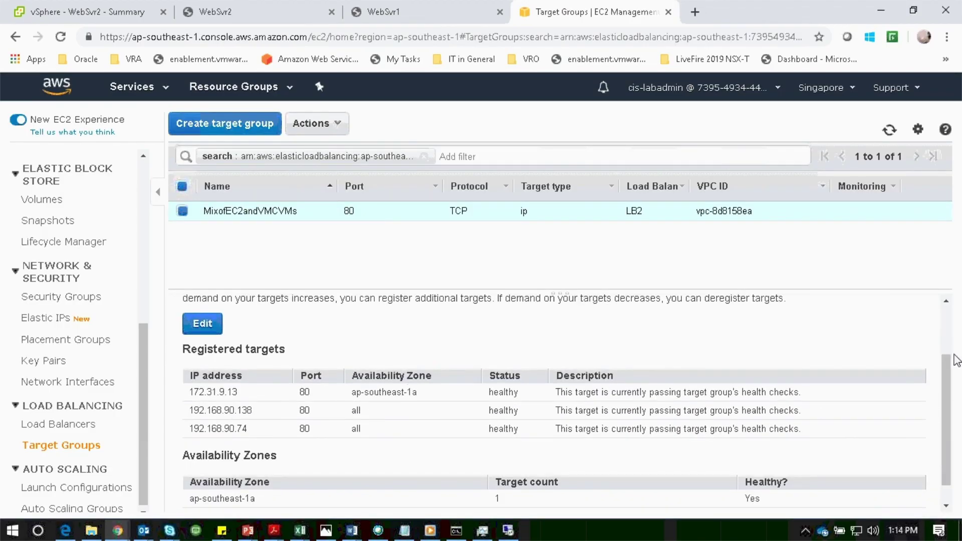
left_click_drag(947, 361, 601, 311)
Load LB2's DNS name in a new tab, getting the 192.168.90.74 VMC page, then reload it.
left_click(694, 12)
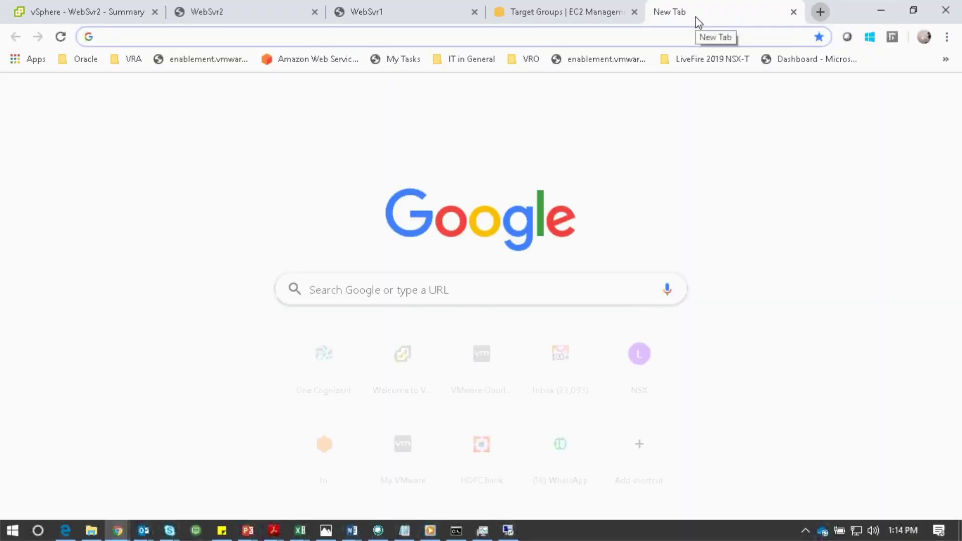
key("ctrl+v")
key("Return")
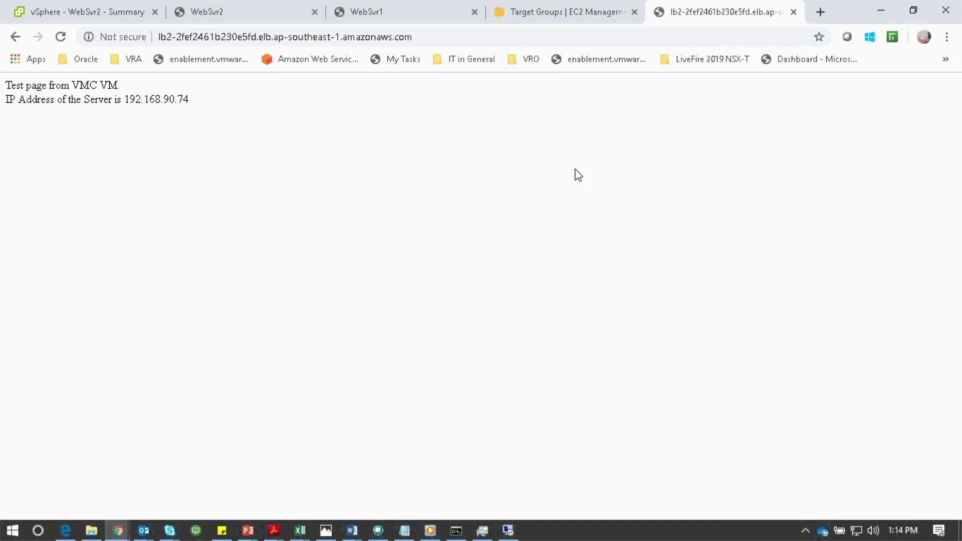
left_click(61, 38)
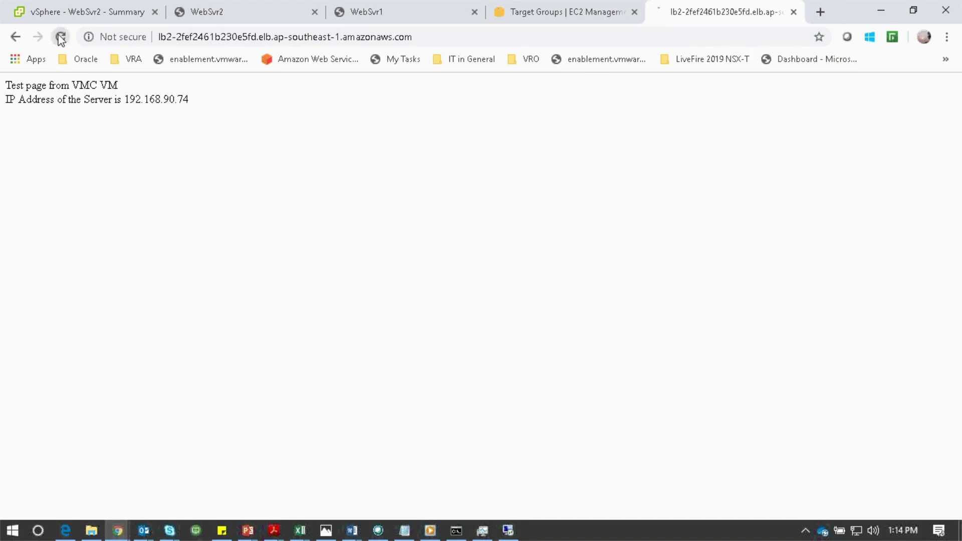